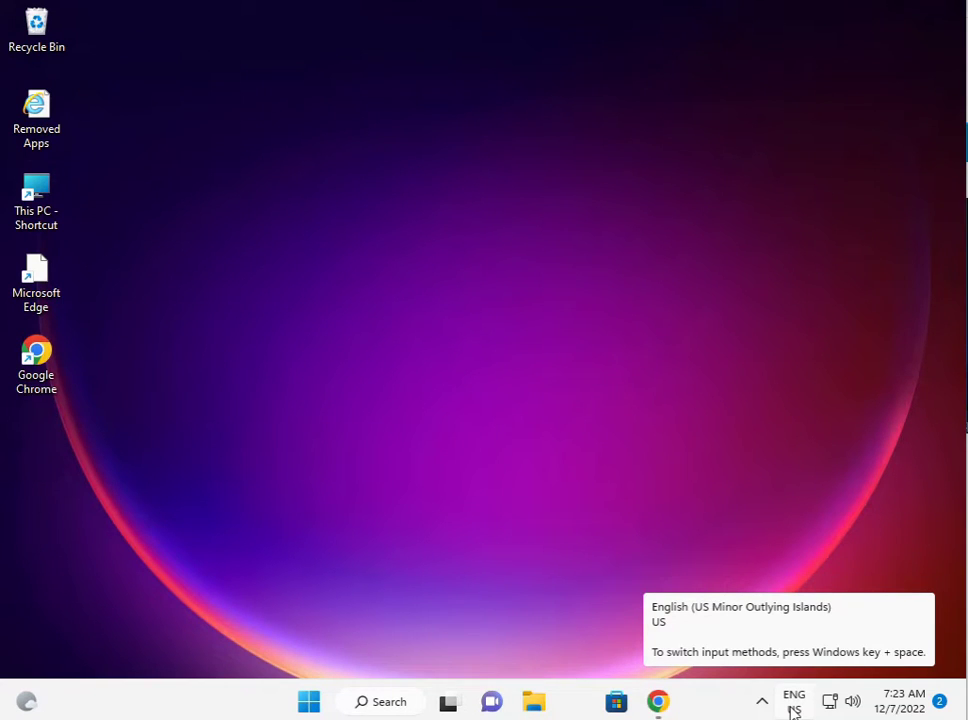
Launch Settings from Start, maximize it, and scroll the System page down toward Troubleshoot
left_click(310, 705)
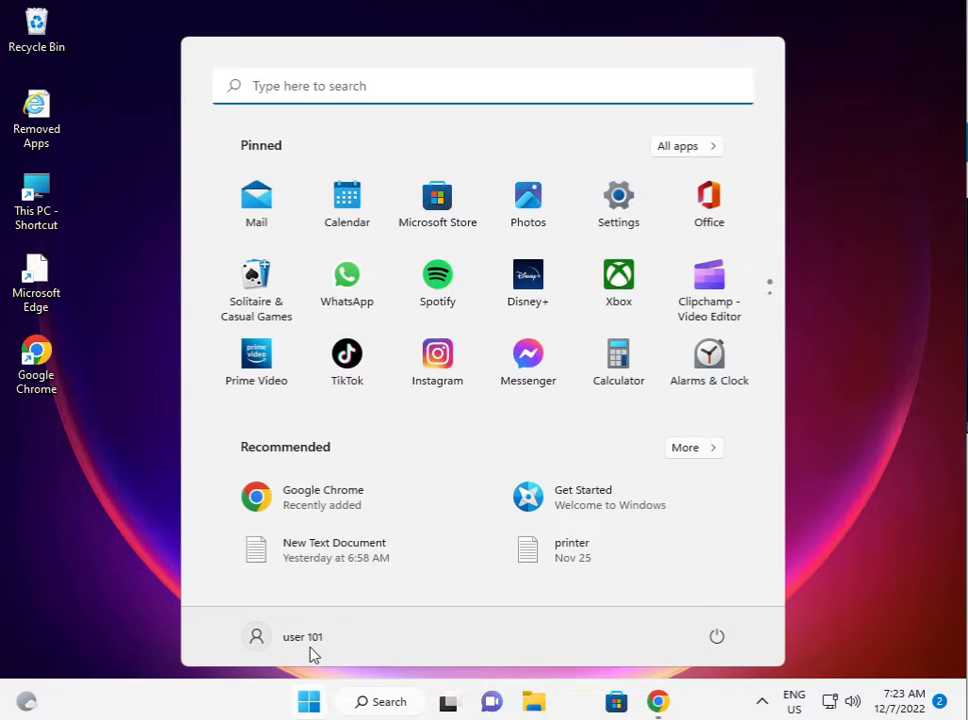
left_click(619, 197)
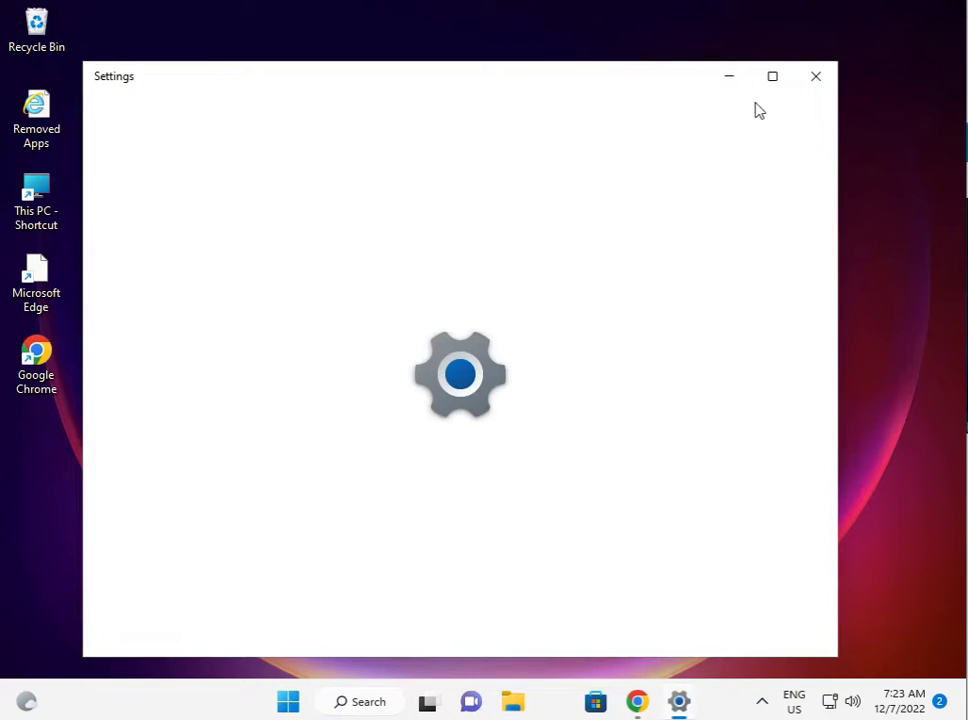
left_click(771, 78)
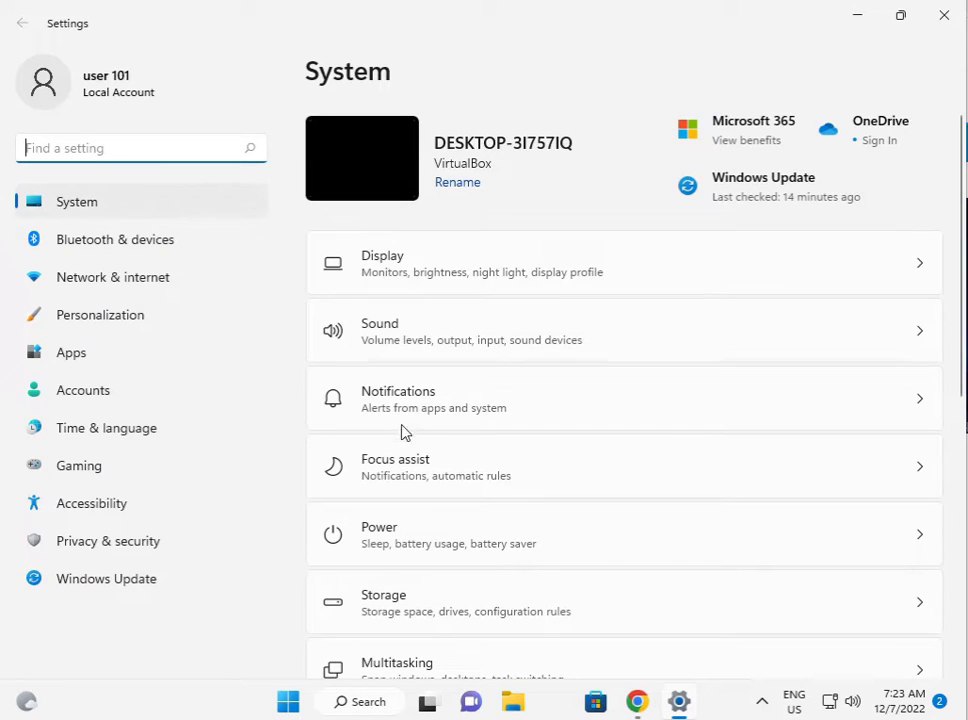
scroll(519, 625, "down", 3)
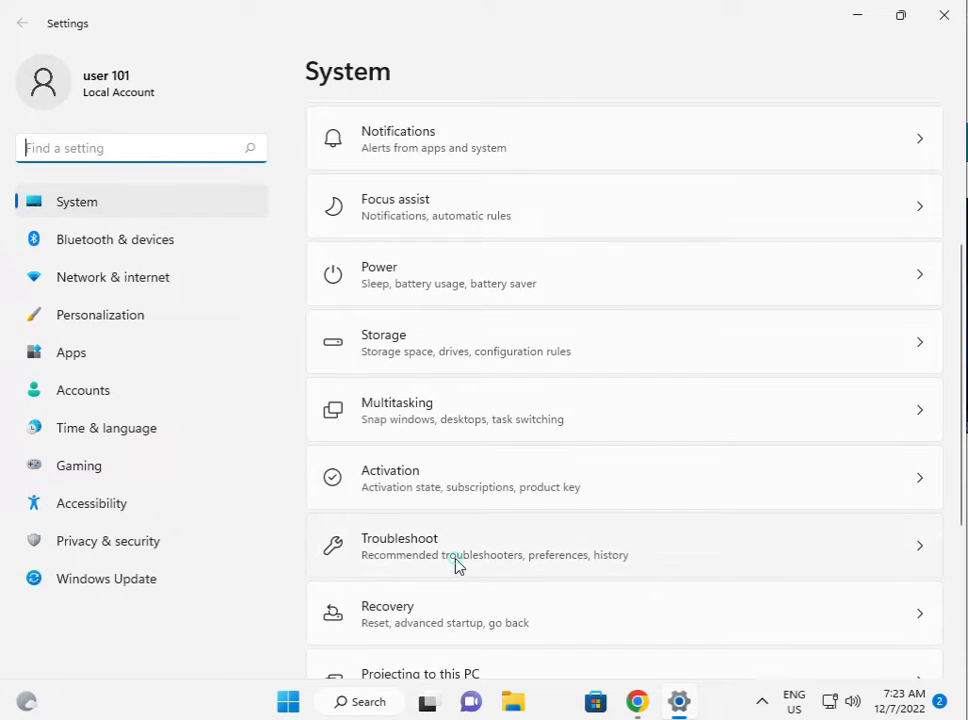
Run the Windows Store Apps troubleshooter from Troubleshoot > Other troubleshooters
left_click(455, 563)
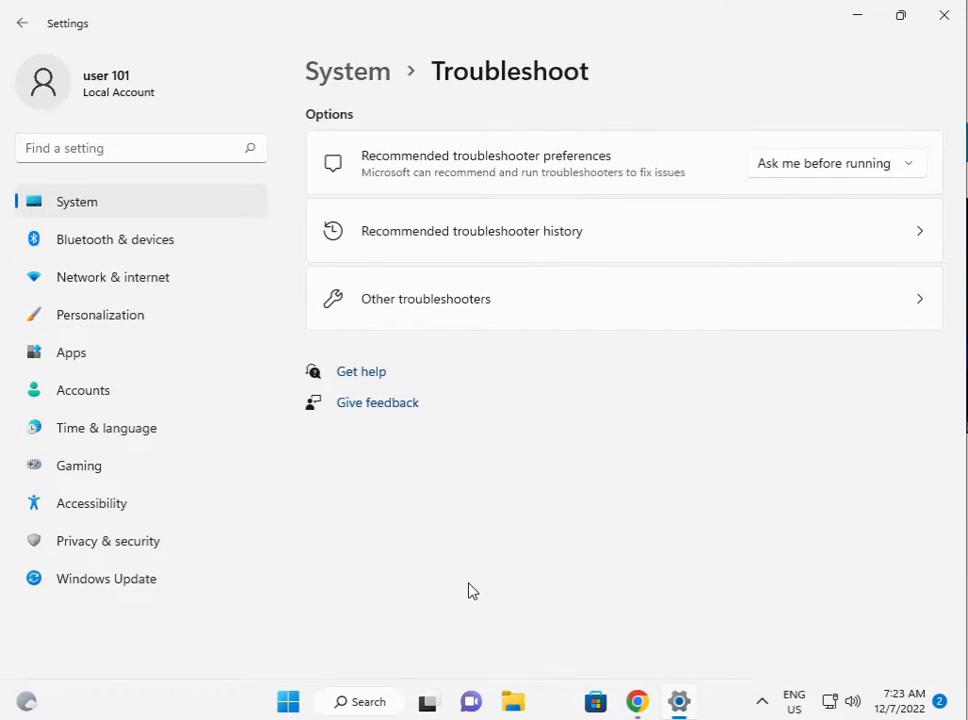
left_click(488, 307)
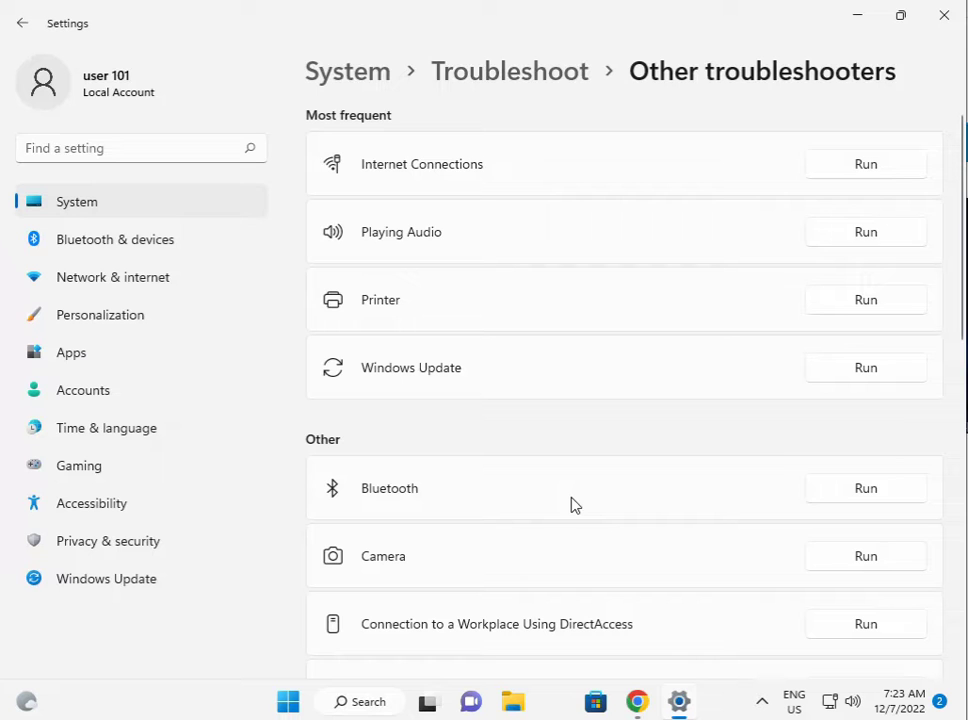
scroll(556, 519, "down", 4)
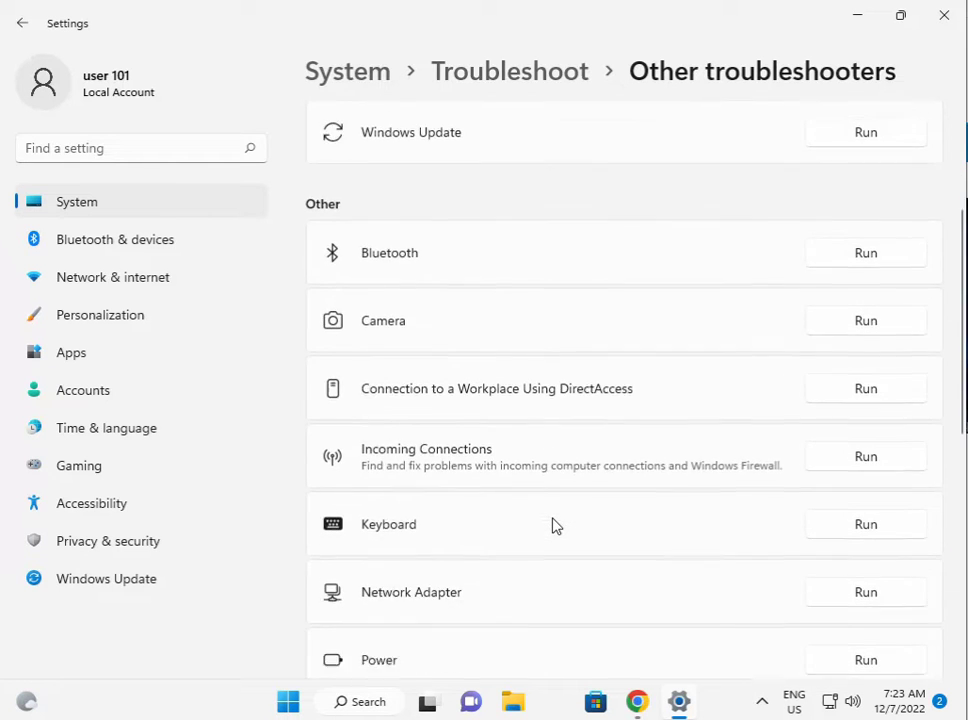
scroll(556, 526, "down", 5)
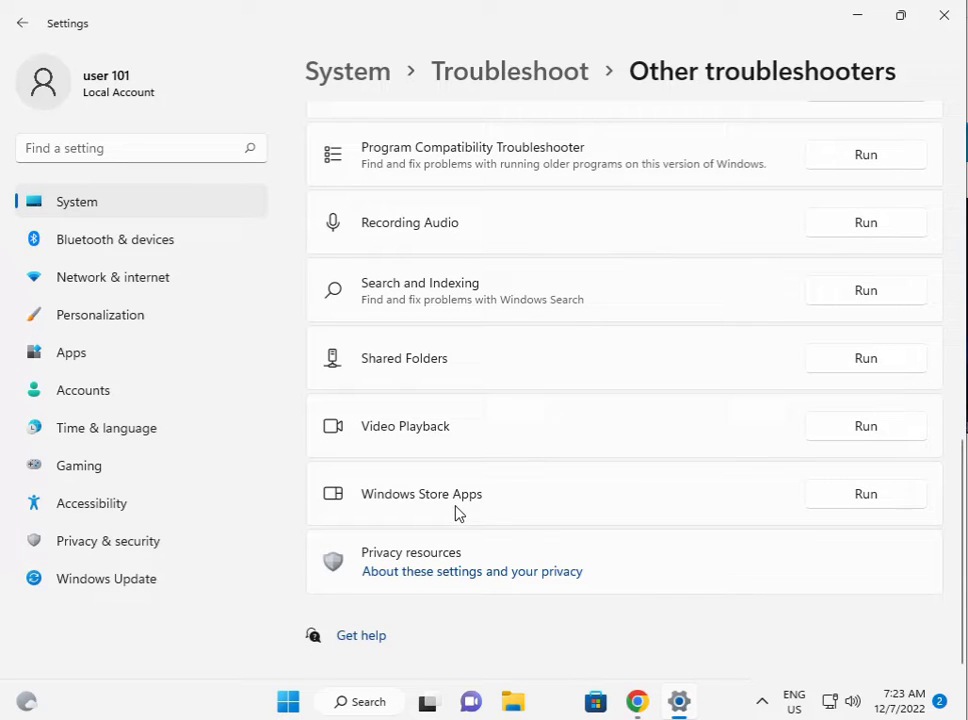
left_click(842, 498)
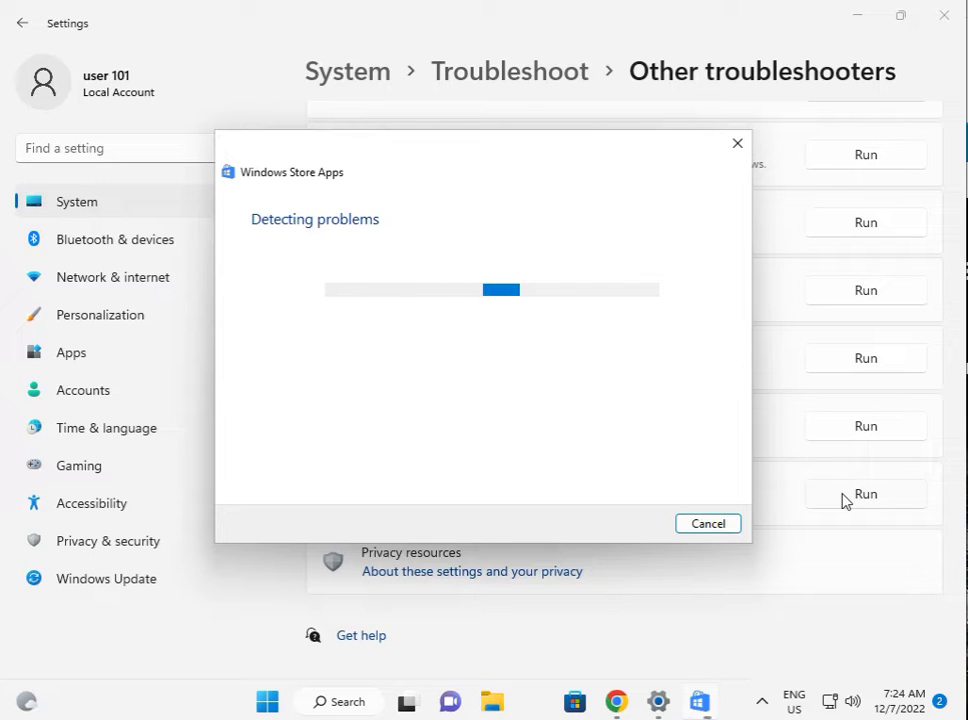
Let the Windows Store Apps troubleshooter finish detecting problems, then close it and Settings
mouse_move(694, 707)
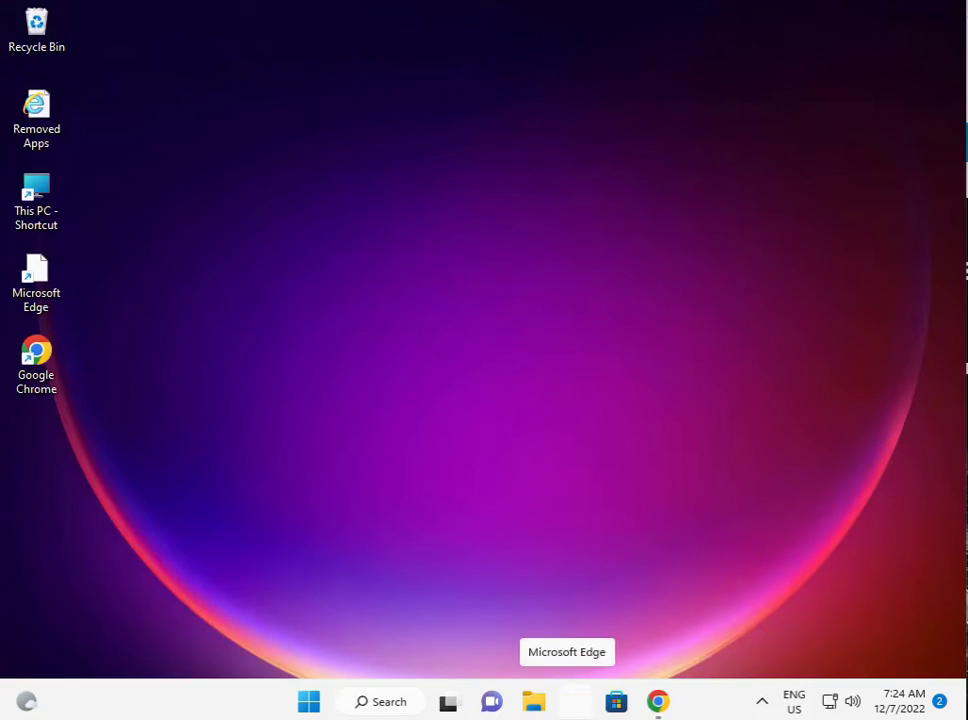
Reopen Settings and go to Apps > Apps & features to list the installed apps
left_click(311, 703)
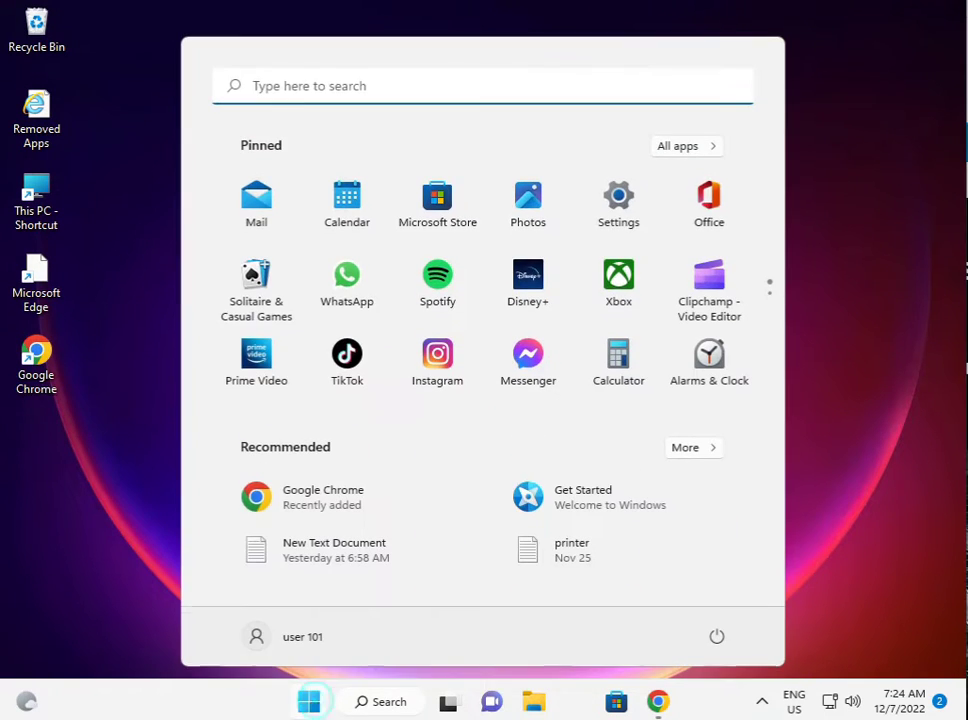
left_click(612, 205)
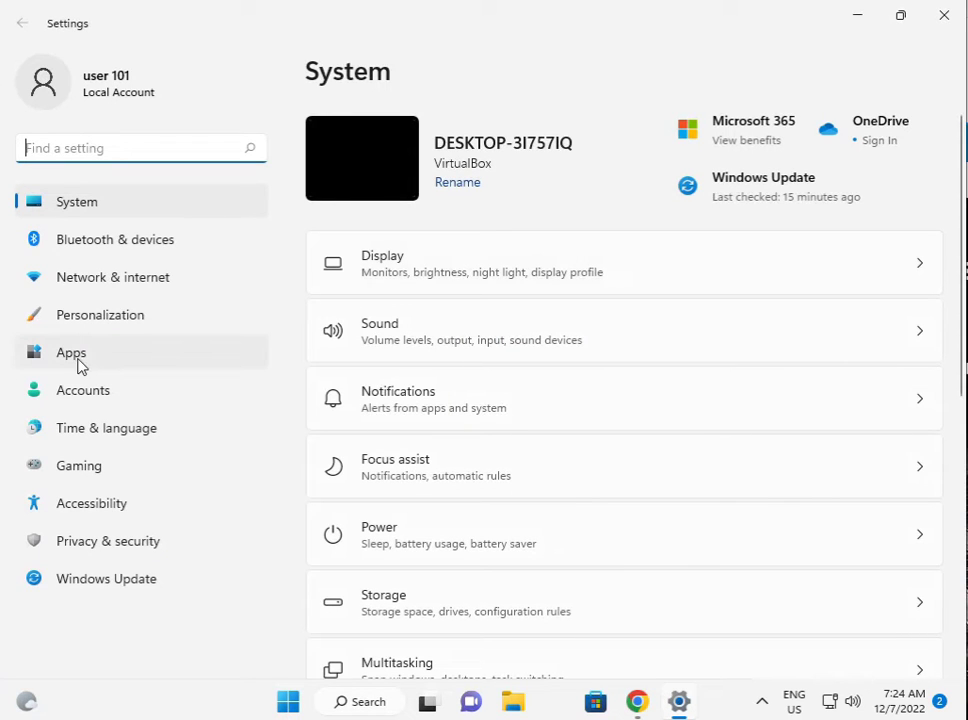
left_click(92, 358)
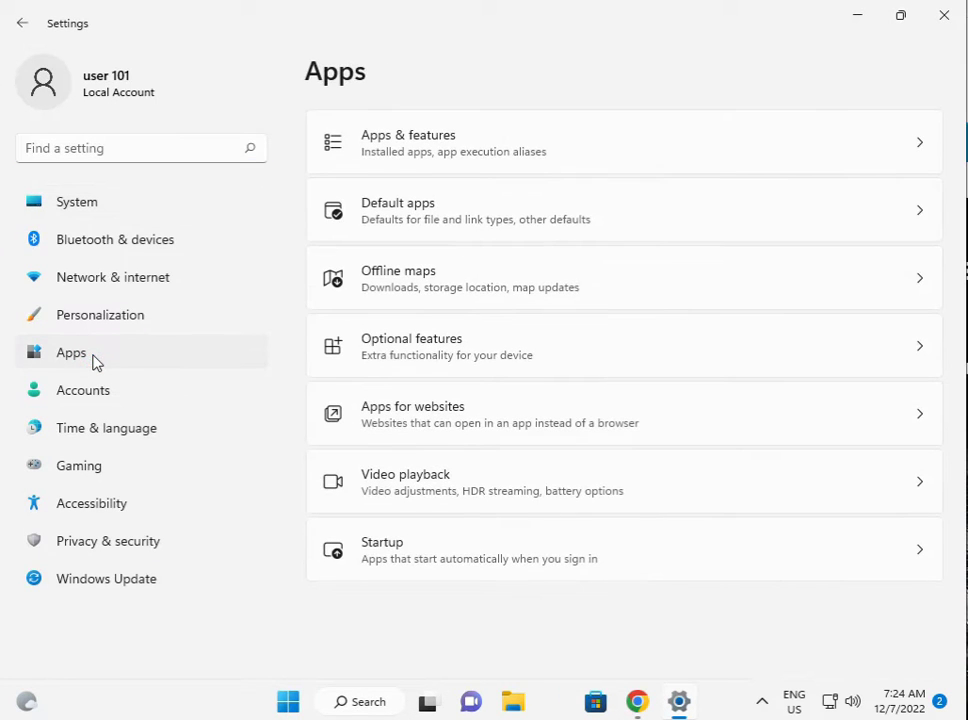
left_click(497, 147)
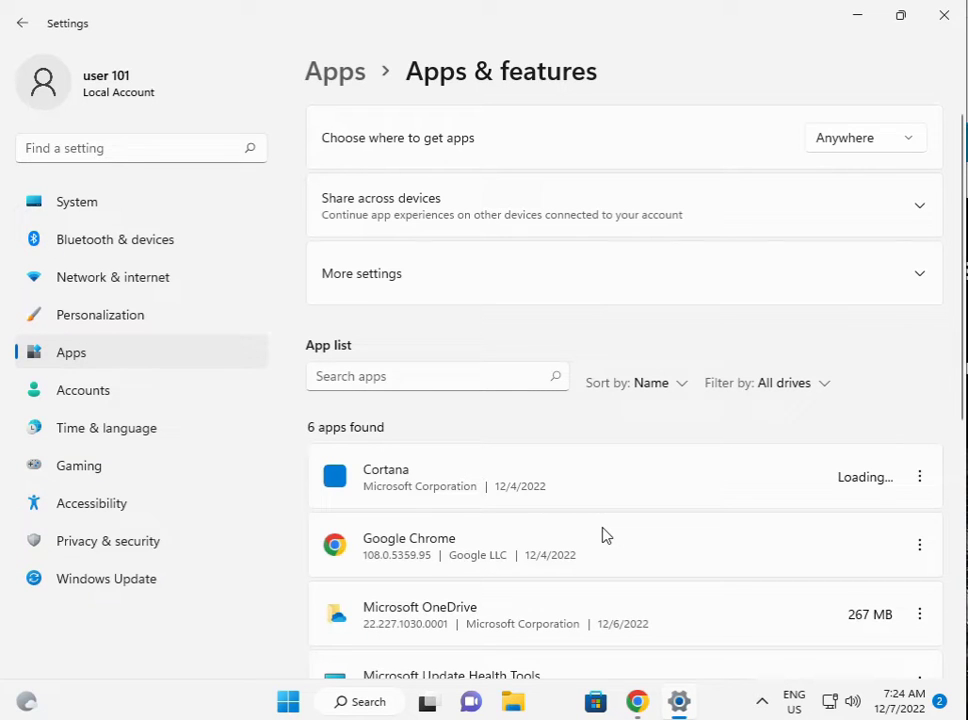
Open Microsoft Store's Advanced options from the app list and scroll to Repair and Reset
scroll(525, 502, "down", 5)
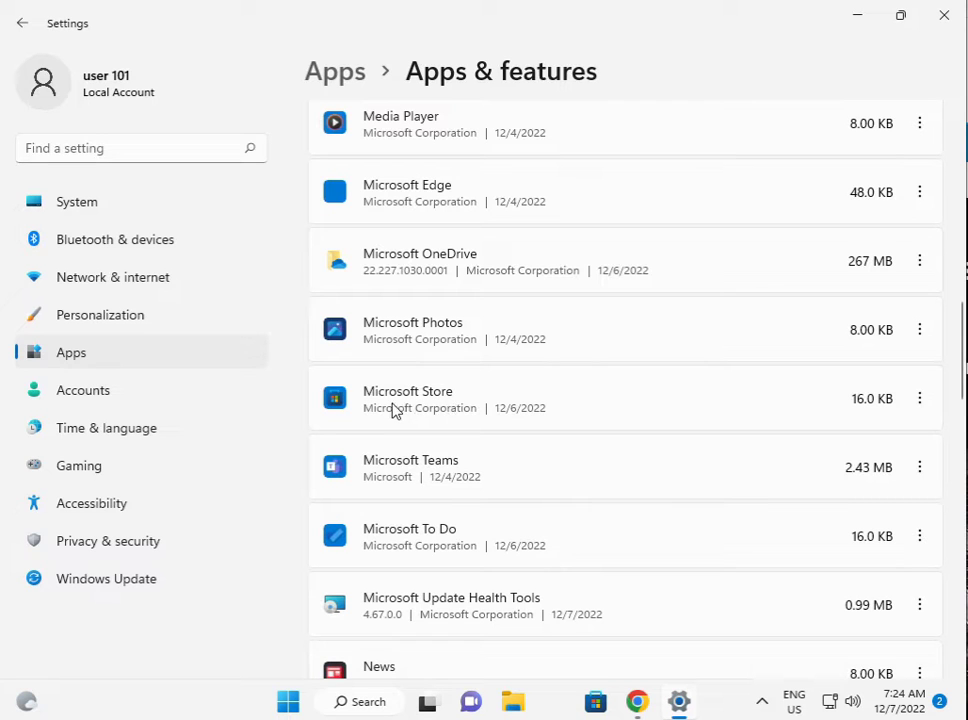
left_click(919, 399)
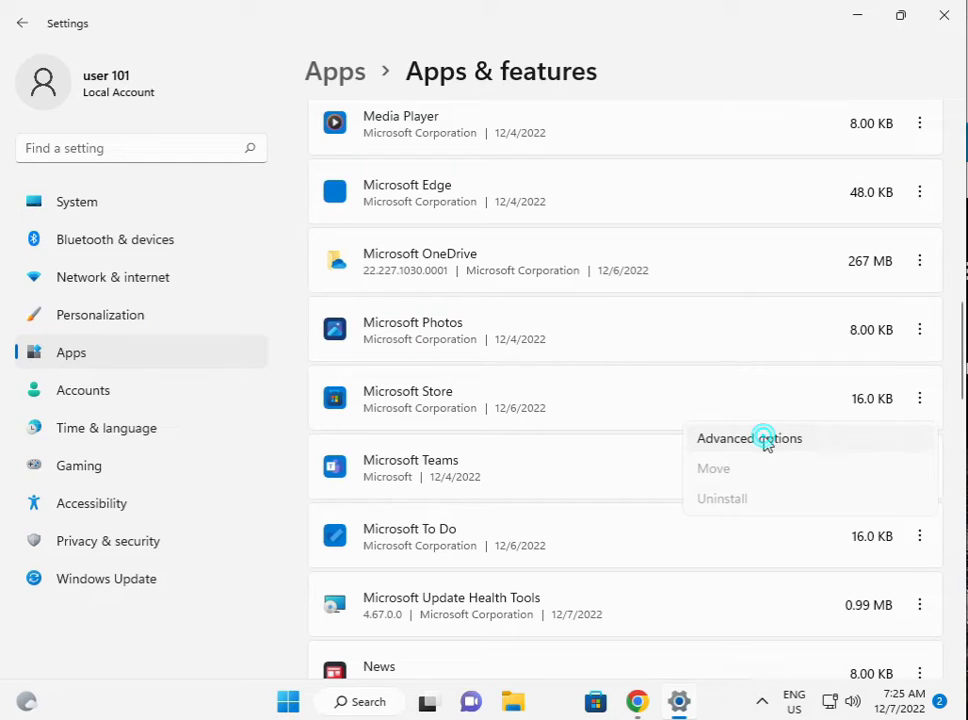
left_click(742, 445)
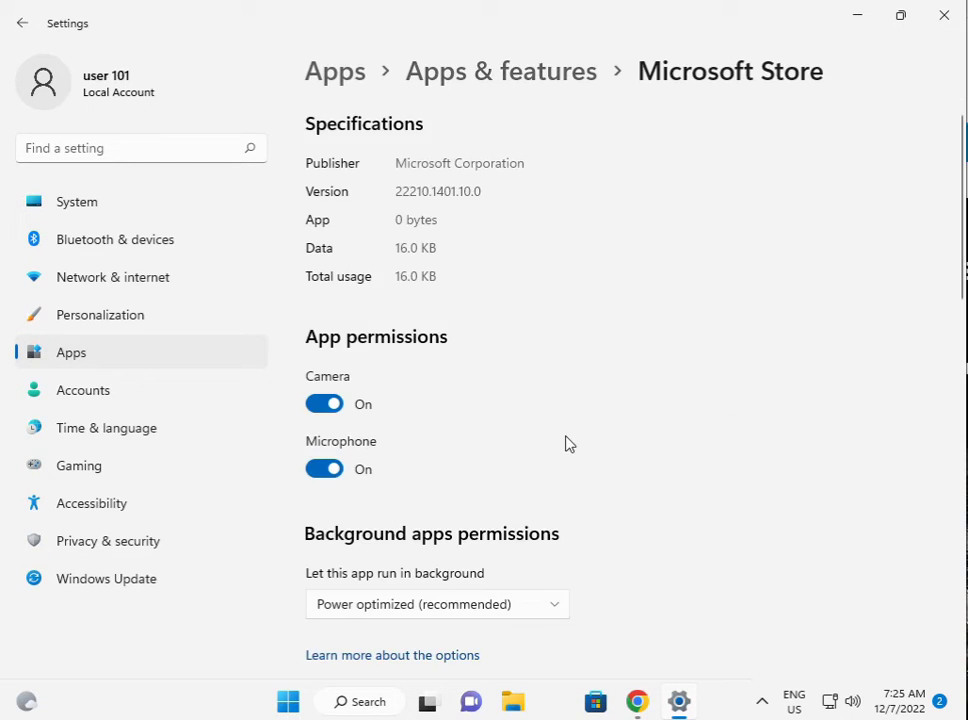
scroll(493, 455, "down", 7)
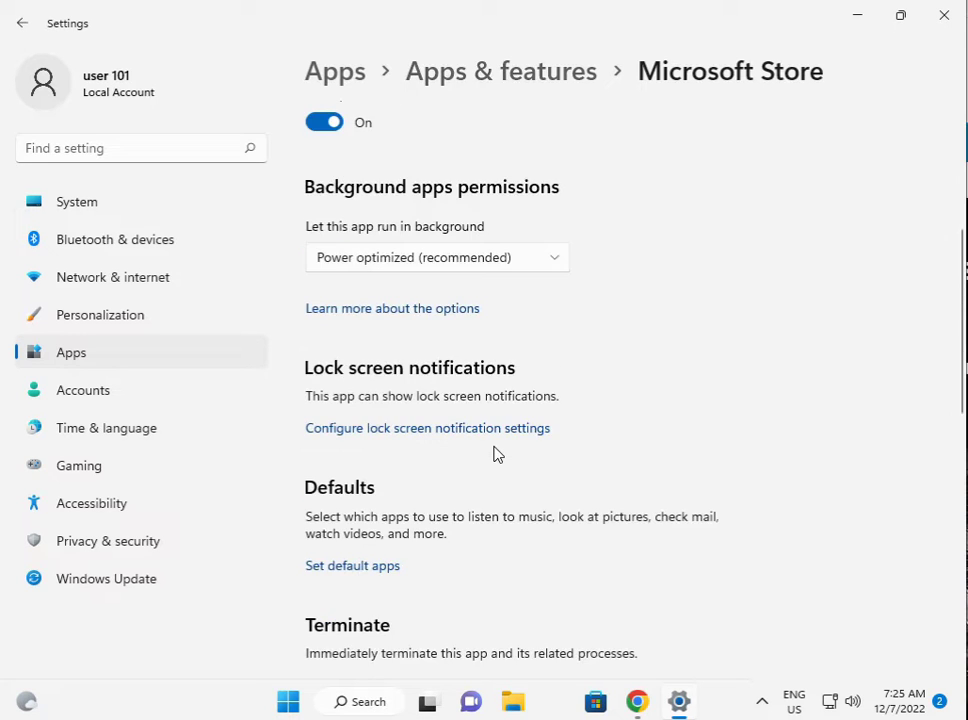
scroll(493, 455, "down", 2)
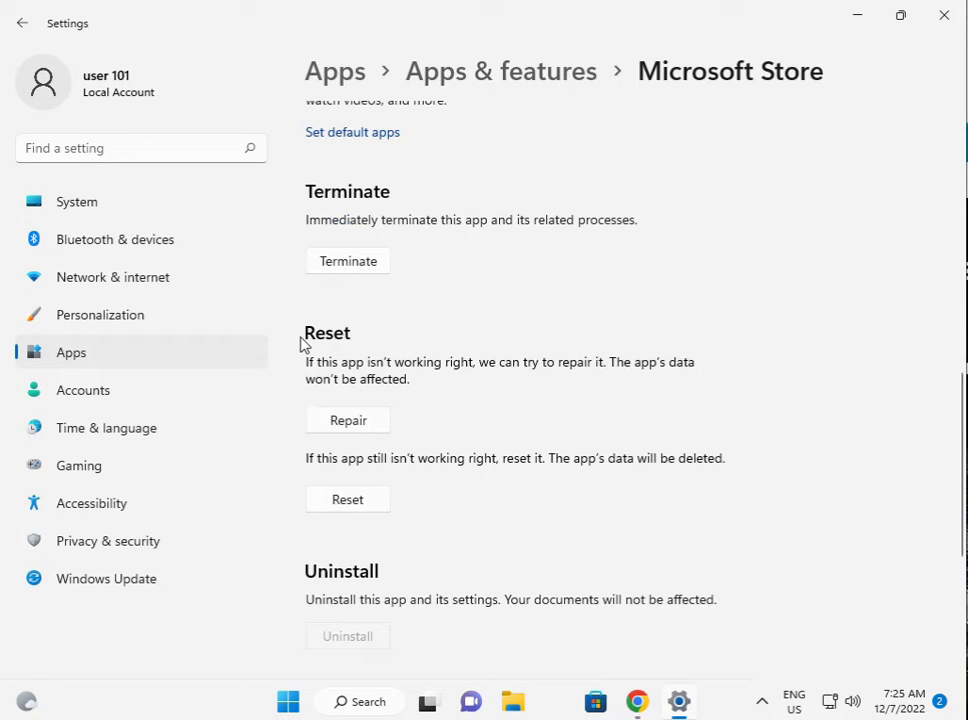
Repair the Microsoft Store app, then reset it and confirm the reset
left_click(340, 421)
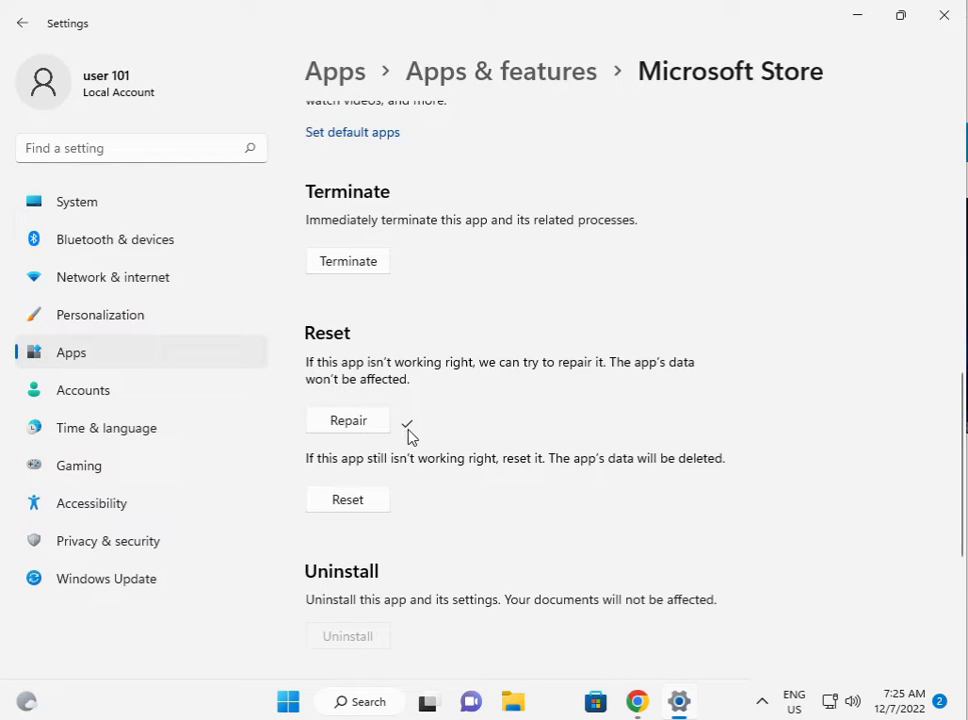
left_click(350, 500)
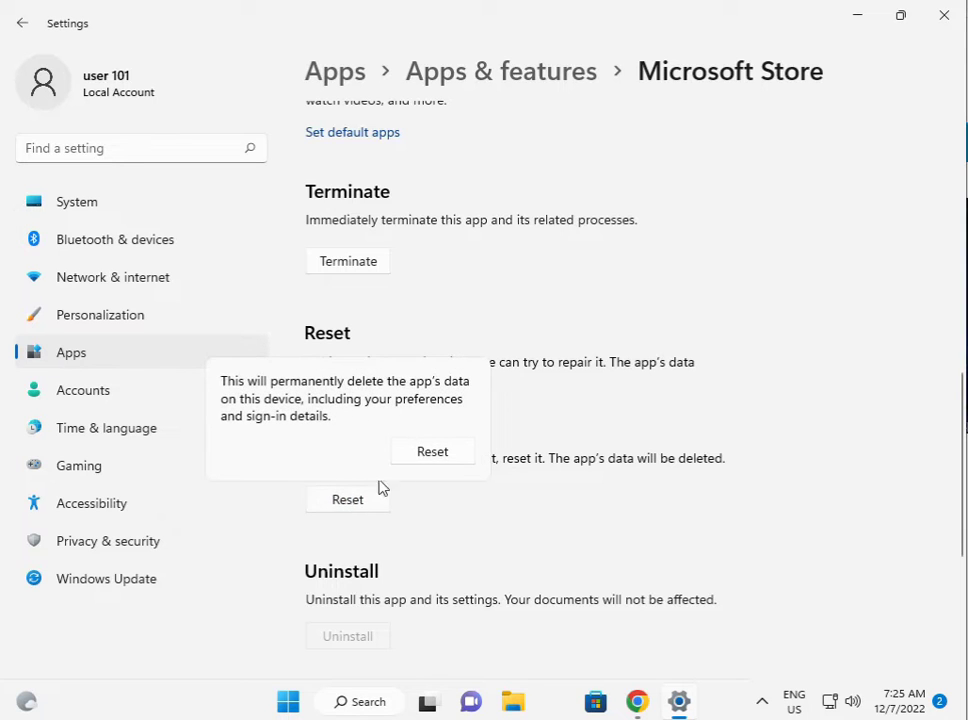
left_click(432, 452)
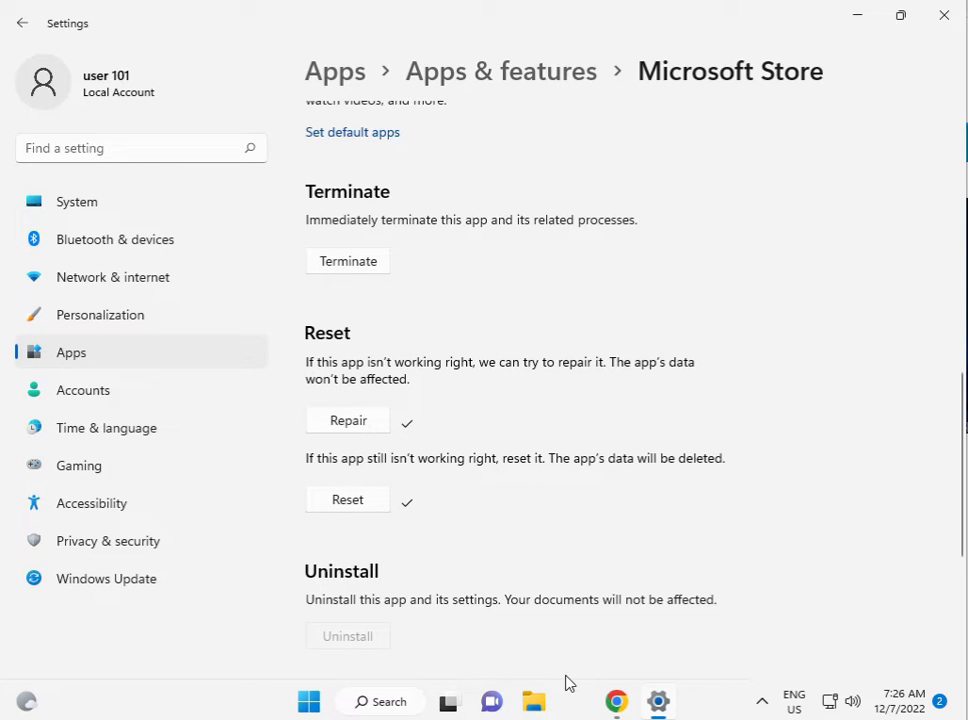
Close Settings and browse File Explorer to This PC > Local Disk (C:) > Users
left_click(951, 20)
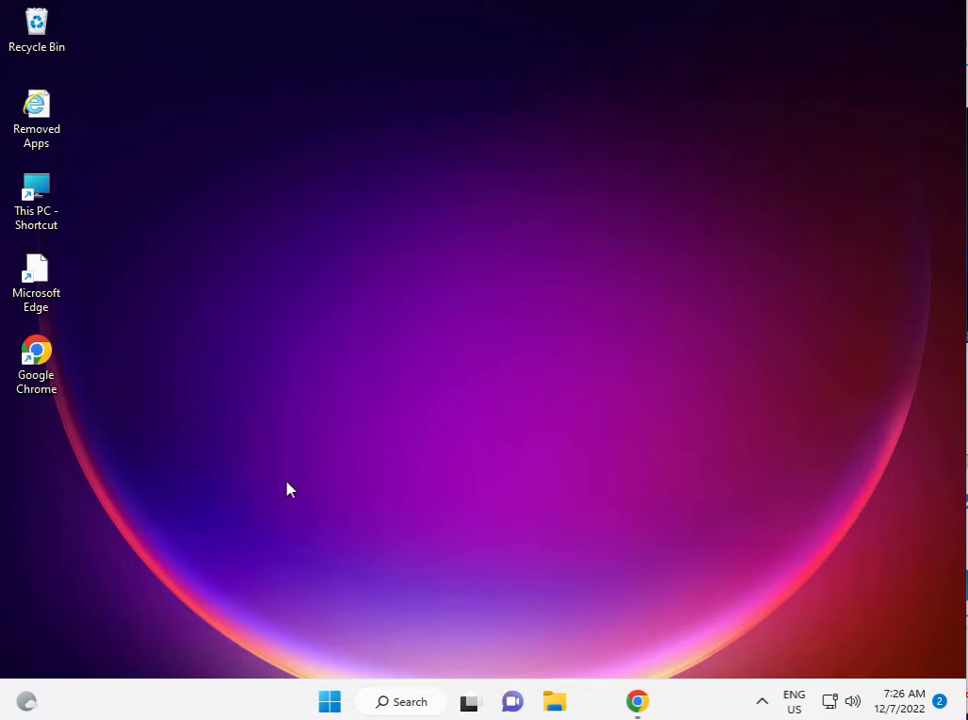
left_click(555, 703)
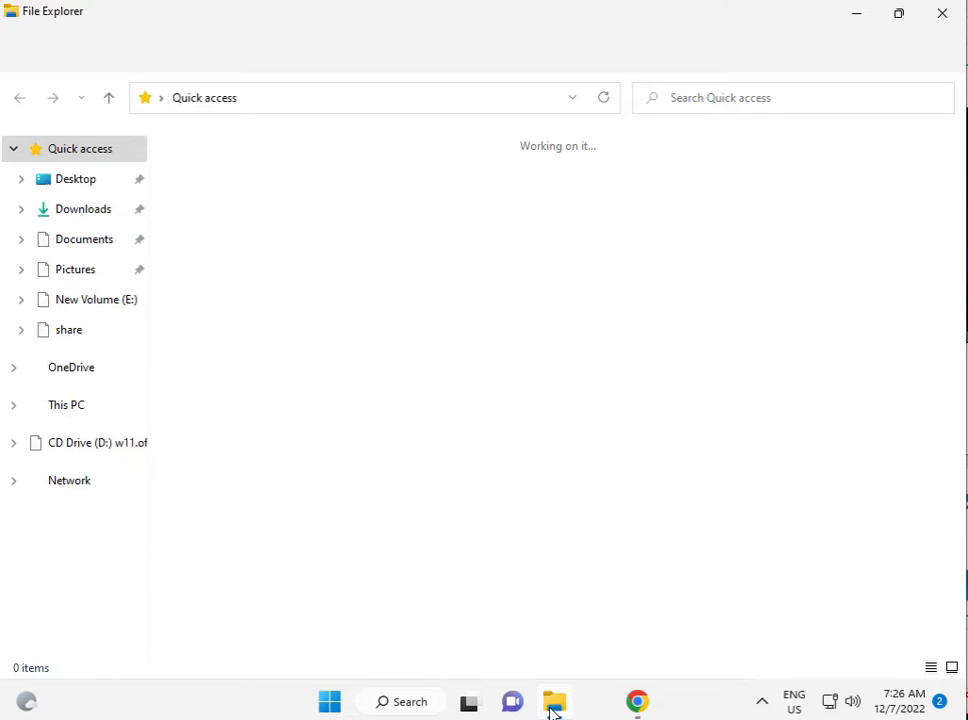
left_click(77, 410)
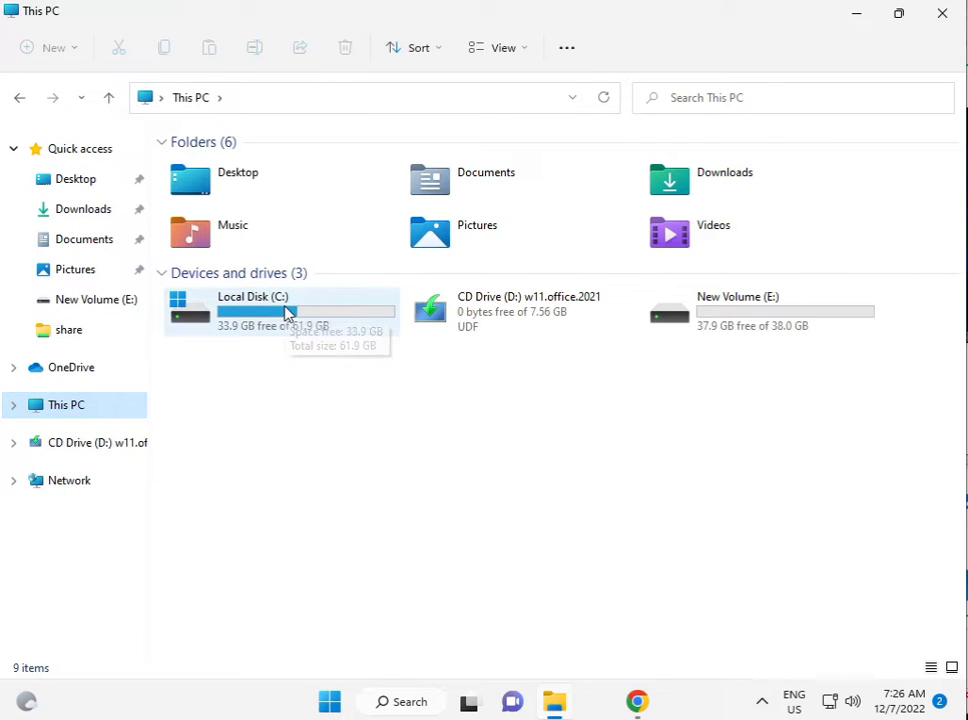
left_click(287, 313)
double_click(280, 311)
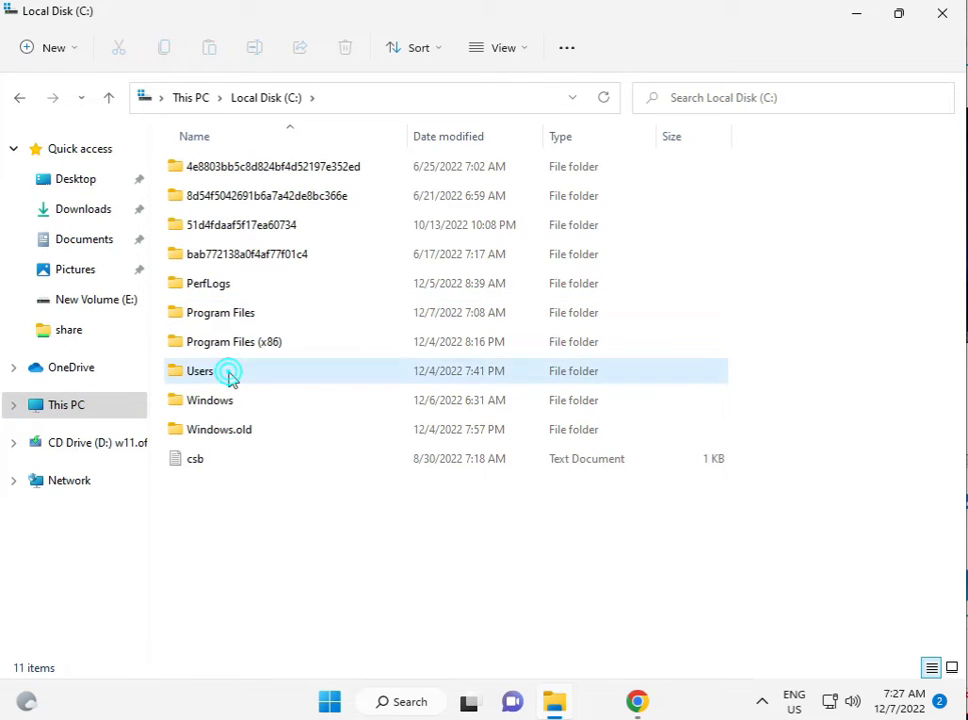
double_click(228, 375)
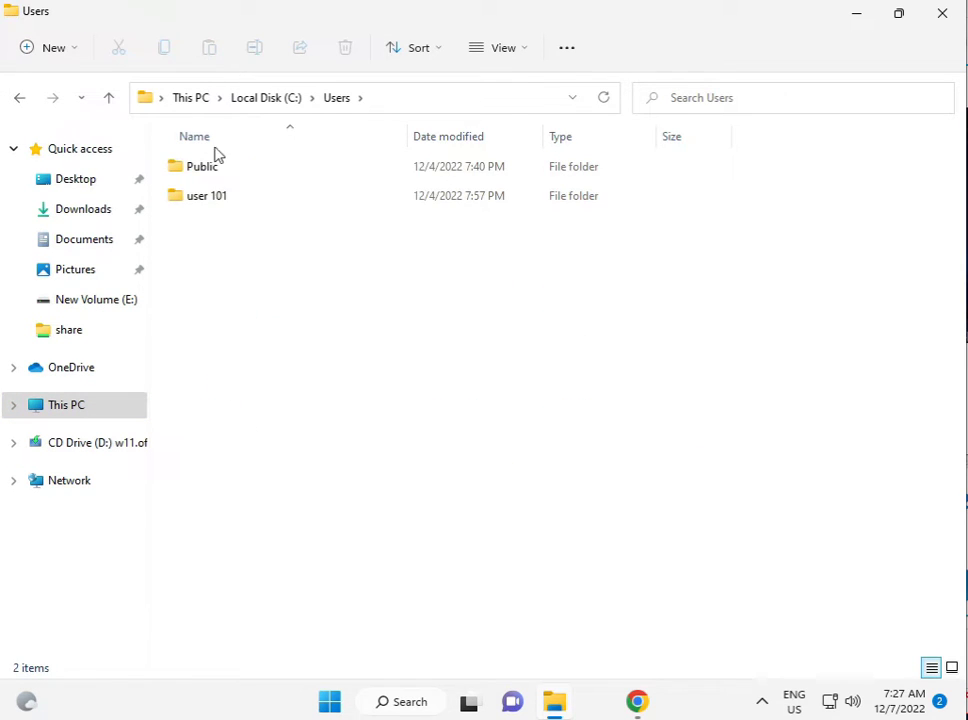
Open your user profile folder and show its Properties (2.46 GB, 2,987 files)
mouse_move(208, 201)
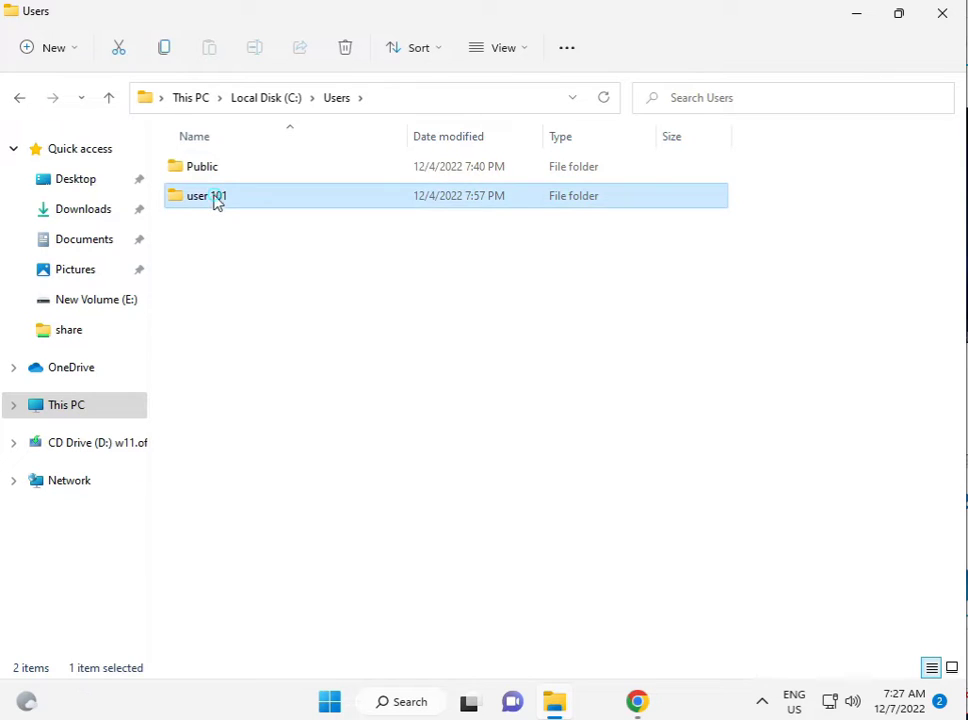
double_click(214, 201)
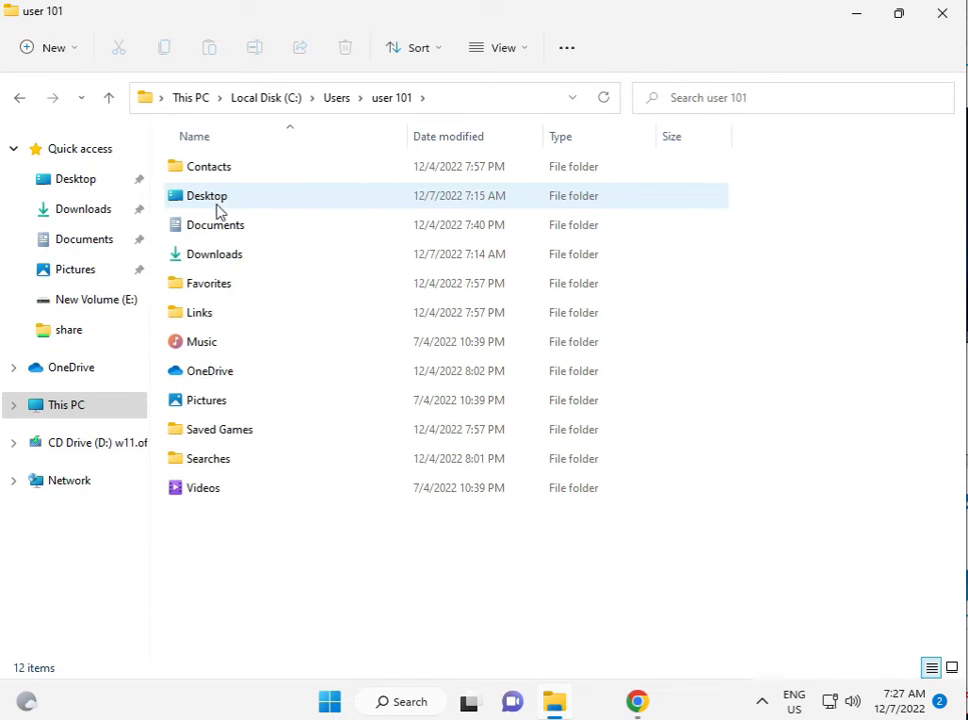
left_click(557, 52)
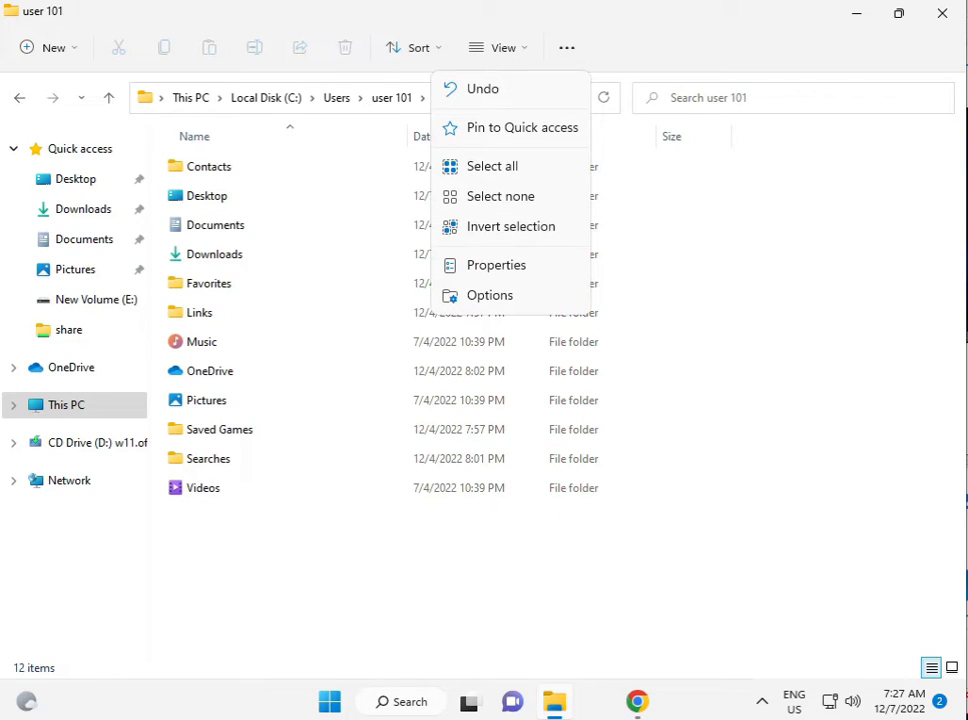
left_click(480, 264)
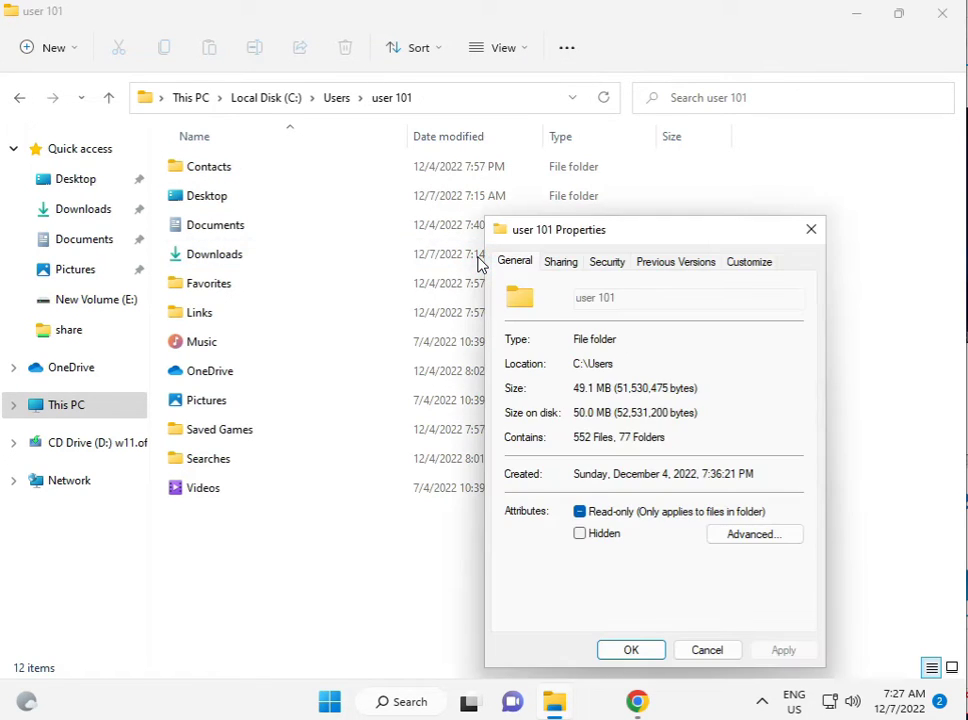
Close Properties and turn on 'Show hidden files, folders, and drives' in Folder Options
left_click(813, 226)
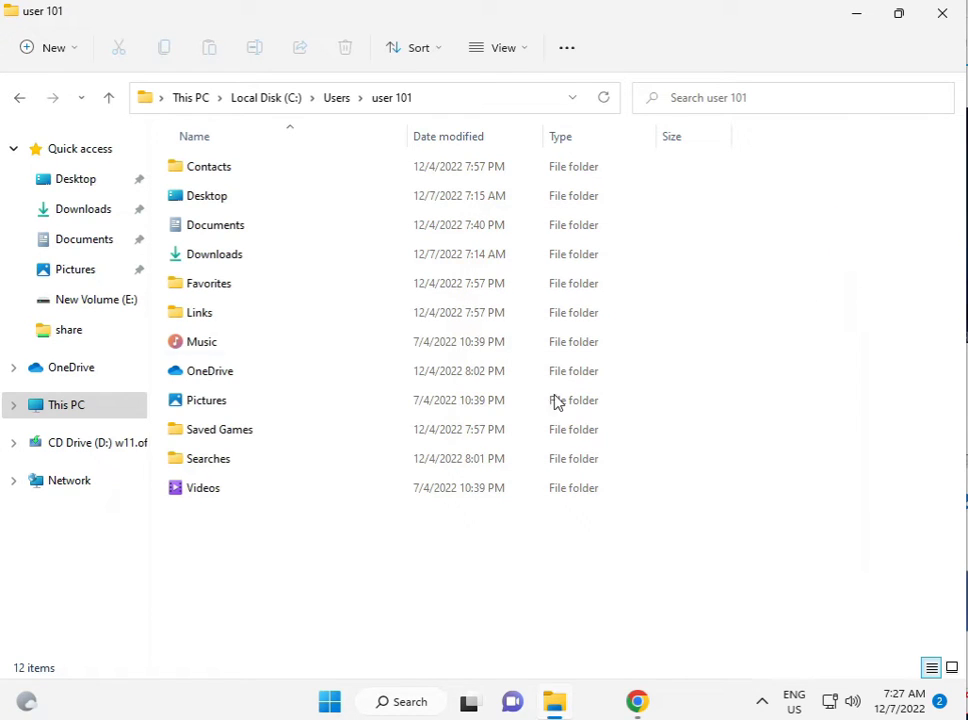
left_click(567, 48)
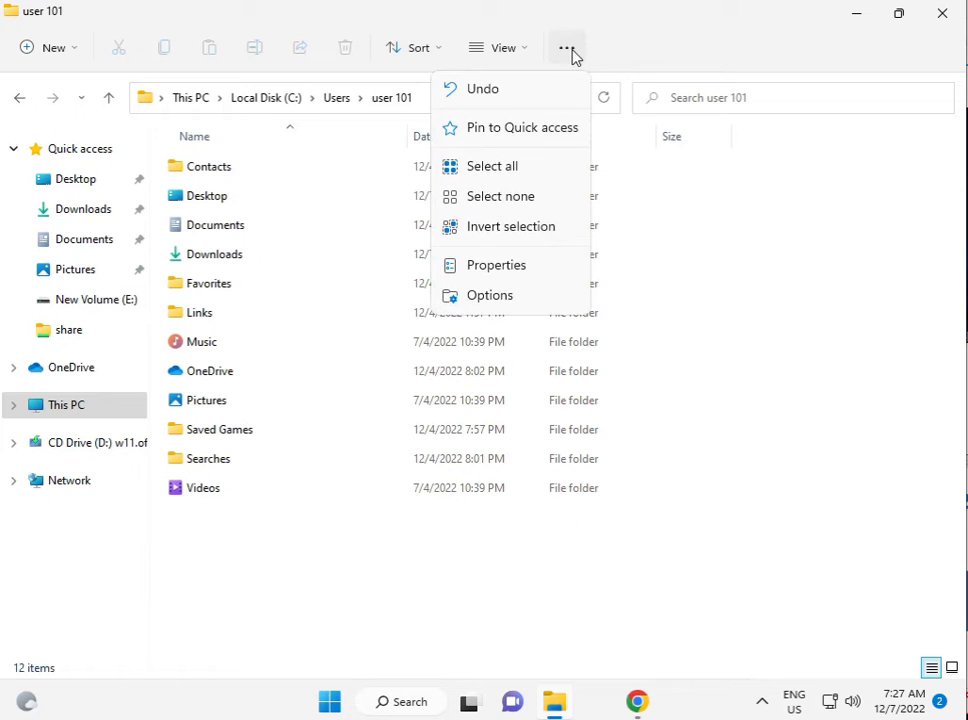
left_click(489, 296)
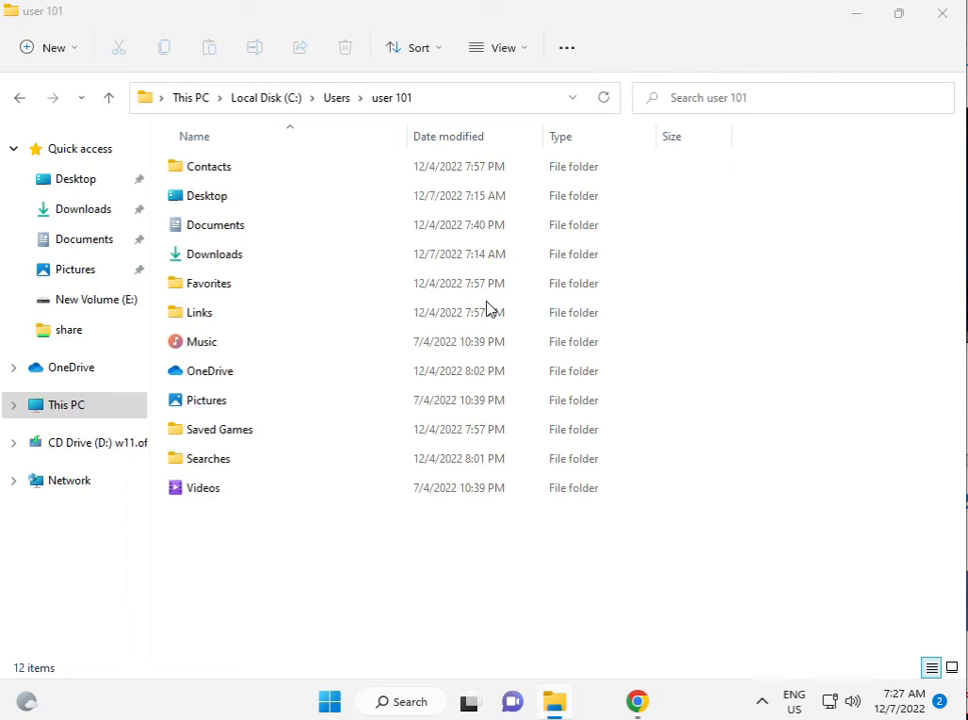
left_click(93, 188)
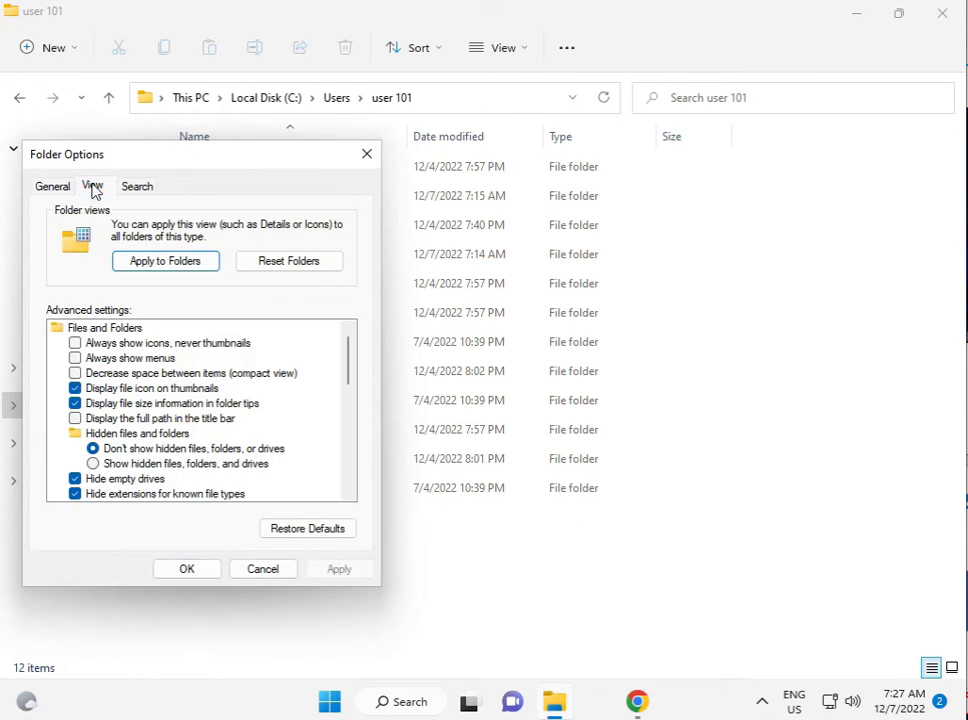
left_click(130, 464)
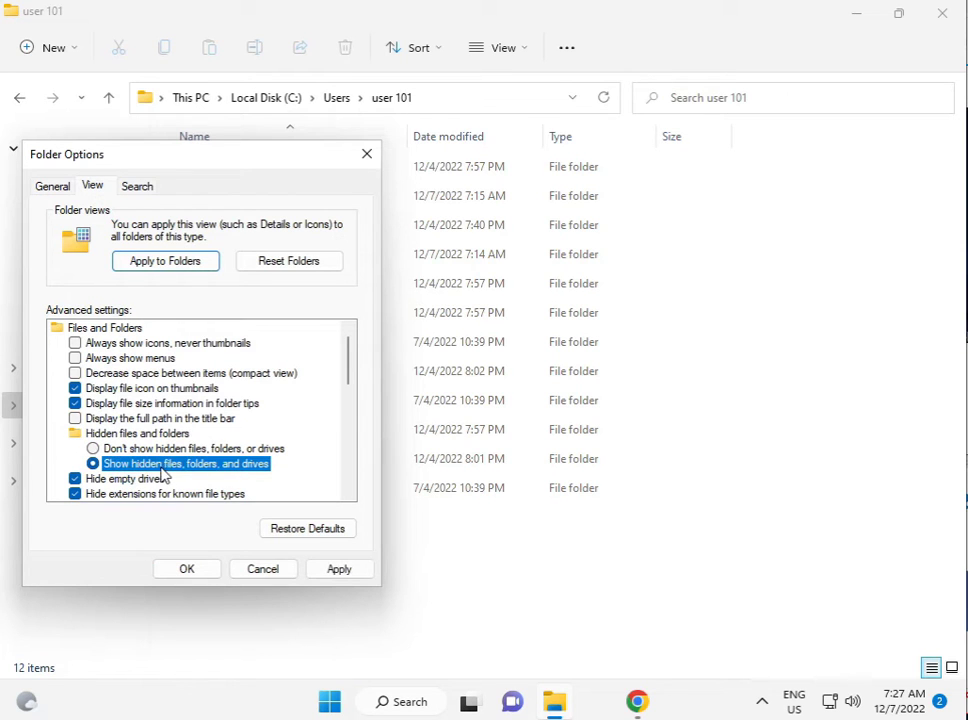
left_click(198, 574)
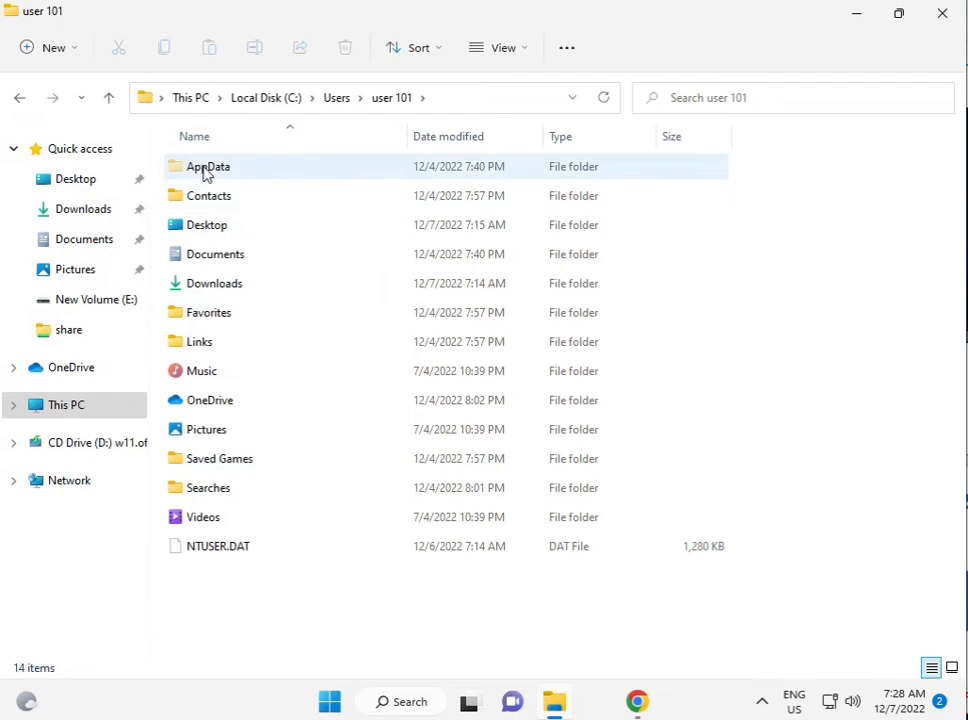
Open the AppData folder and select Local
left_click(207, 170)
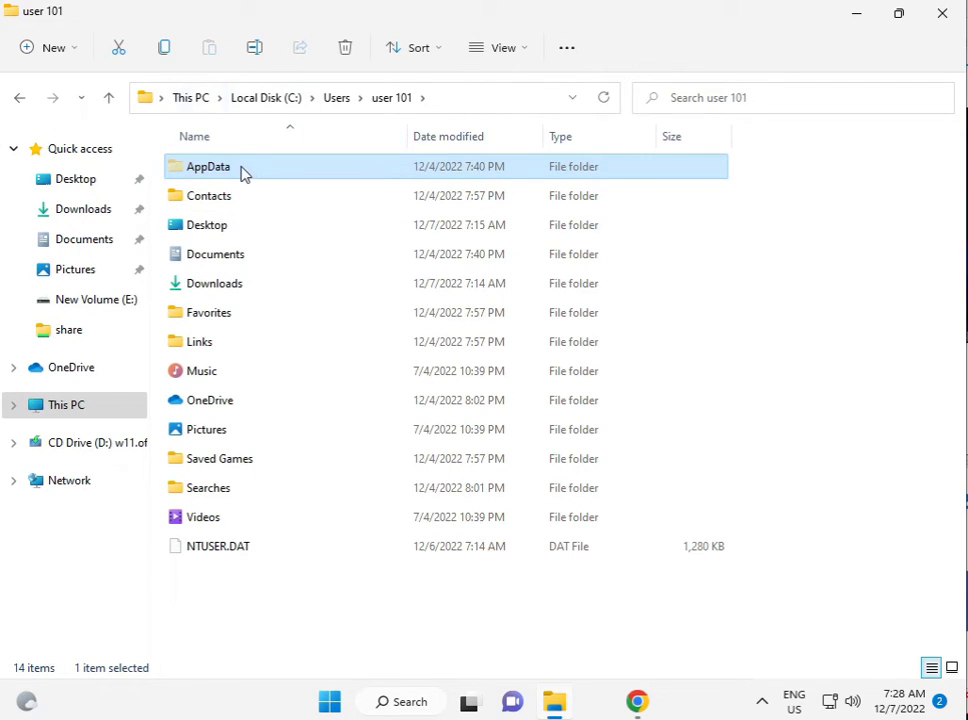
double_click(240, 172)
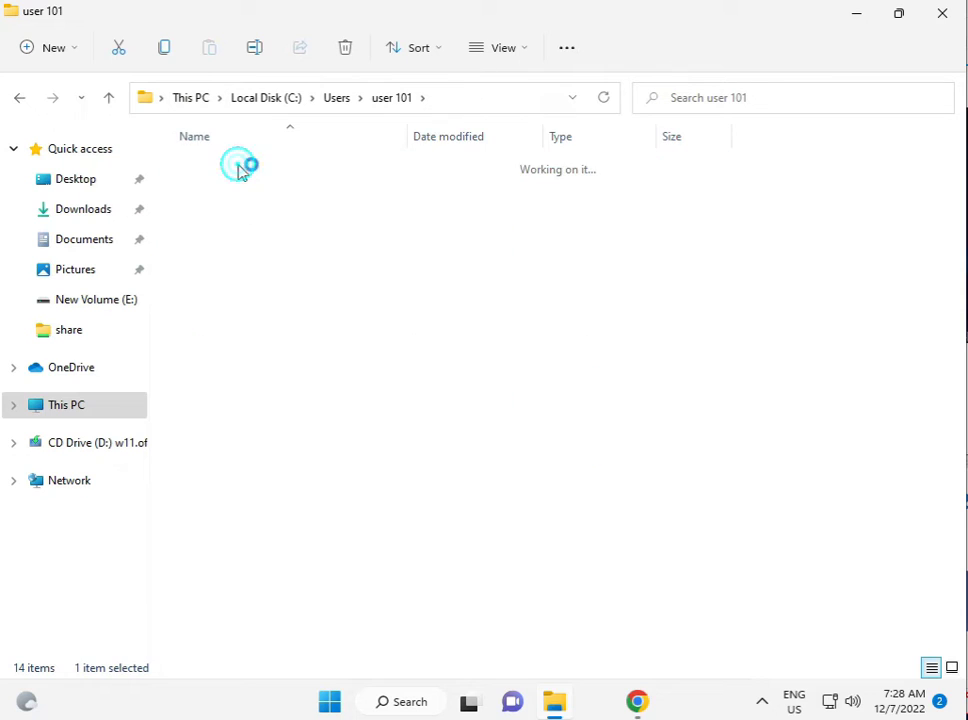
left_click(241, 173)
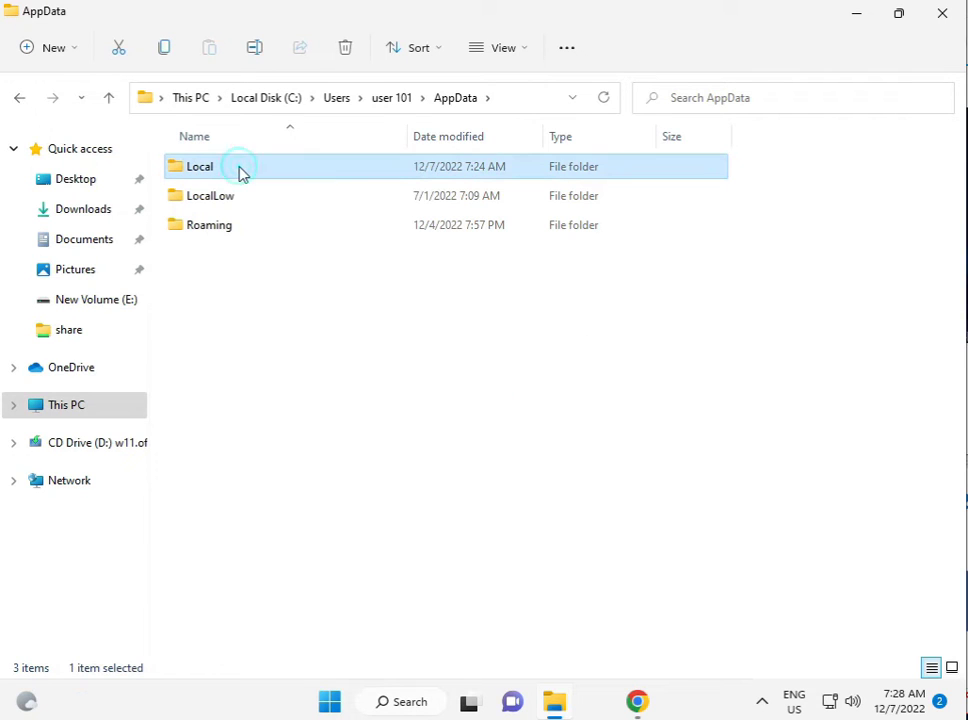
Open the Local folder's Security permissions editor and review the user, Administrators and SYSTEM entries
right_click(241, 173)
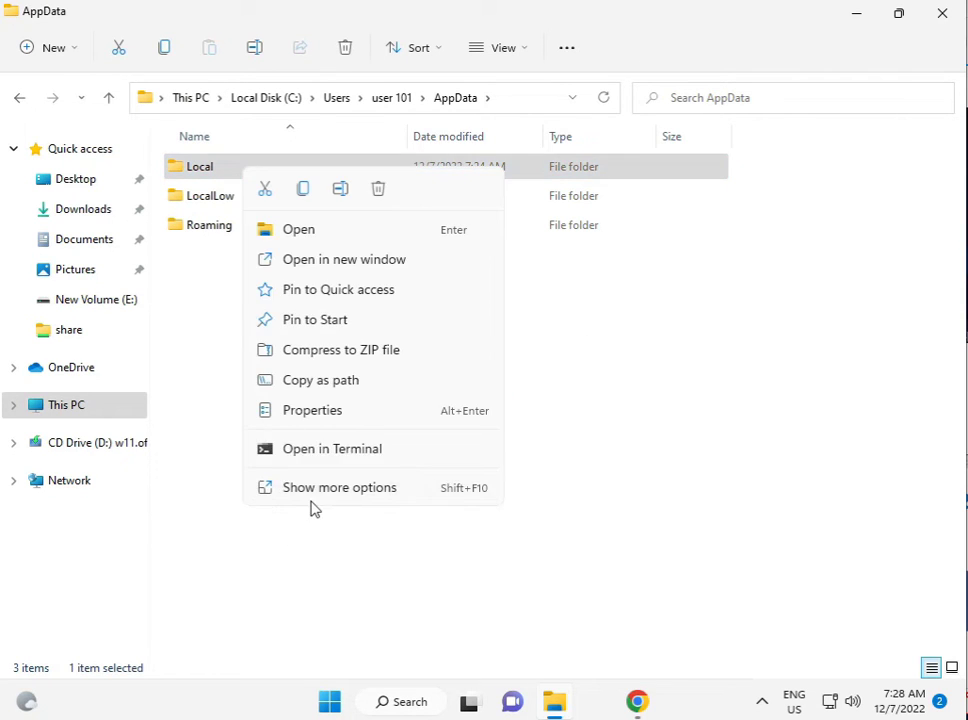
left_click(315, 488)
left_click(352, 470)
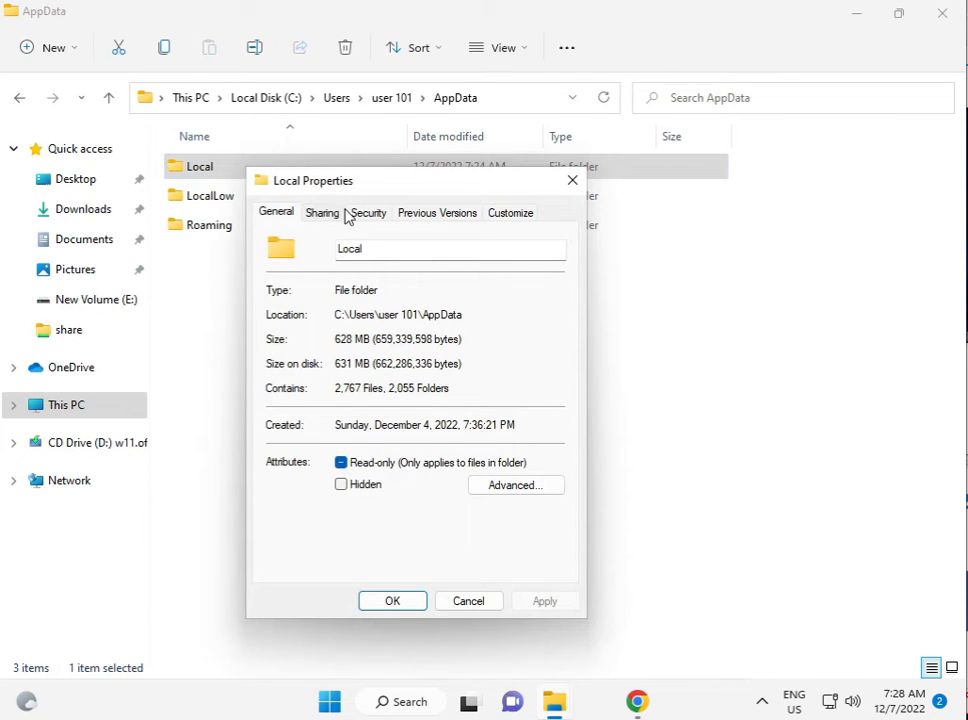
left_click(359, 218)
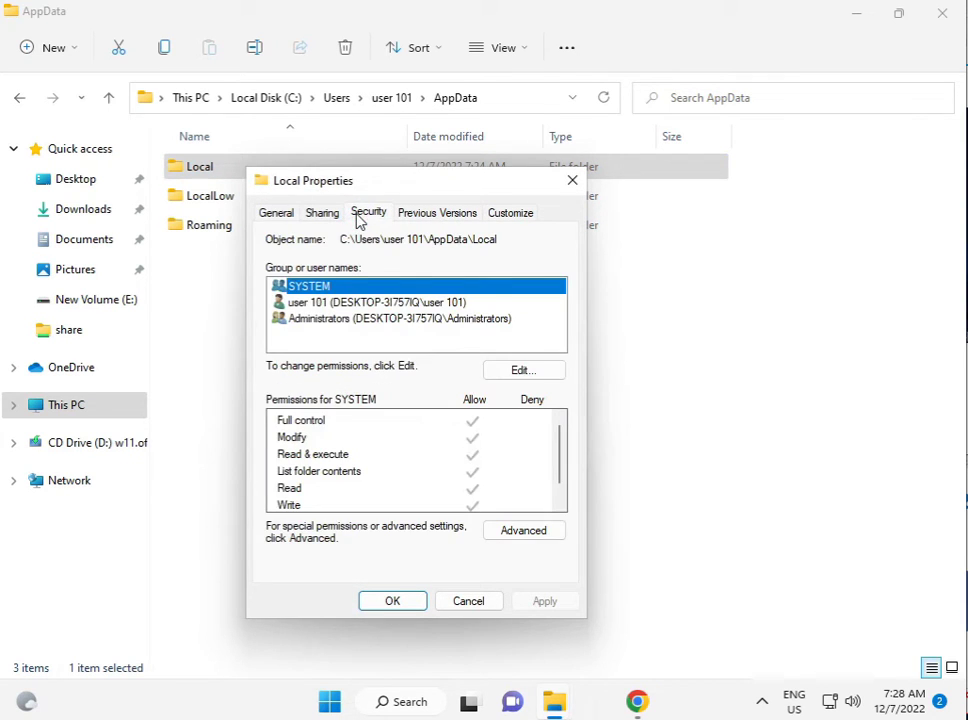
left_click(349, 303)
left_click(492, 376)
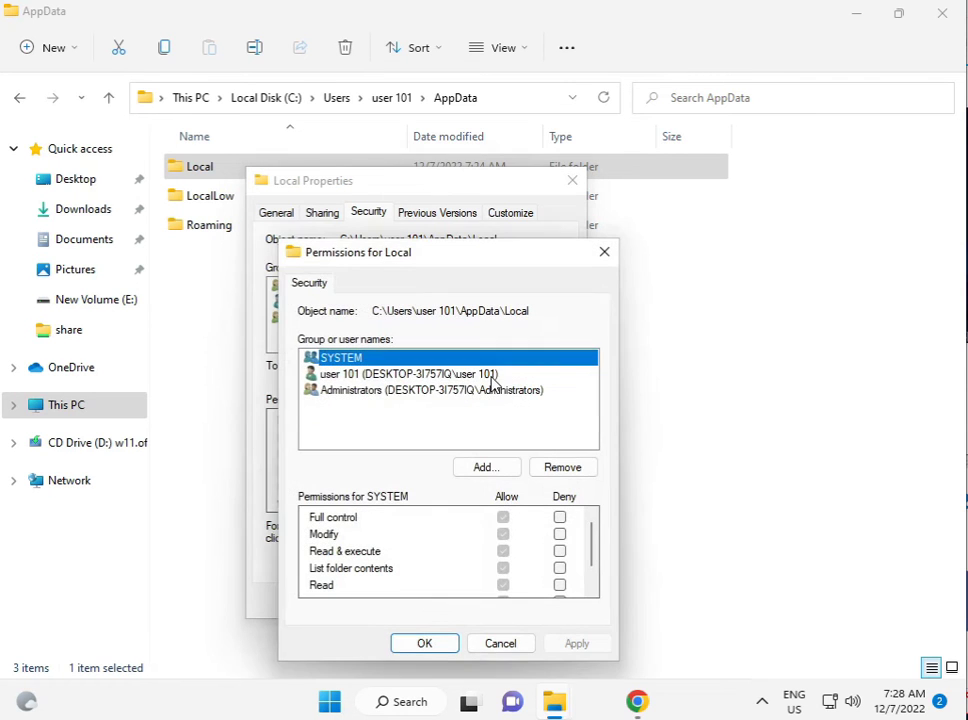
left_click(398, 373)
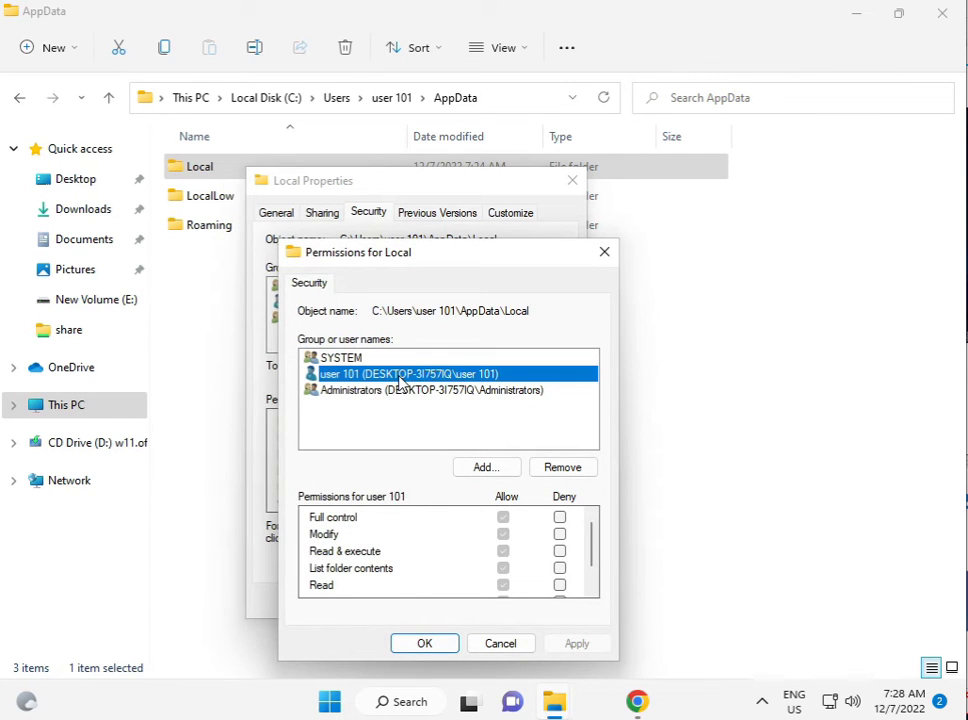
left_click(400, 390)
left_click(350, 358)
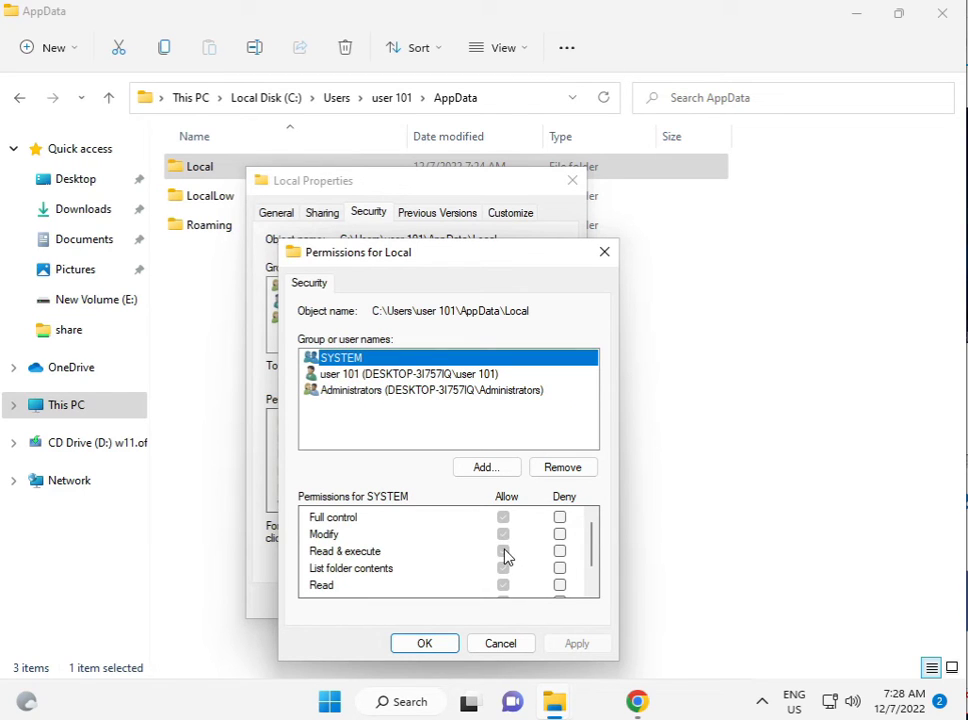
Add Everyone to Local's permissions, entering 'ev' and resolving it with Check Names
left_click(477, 469)
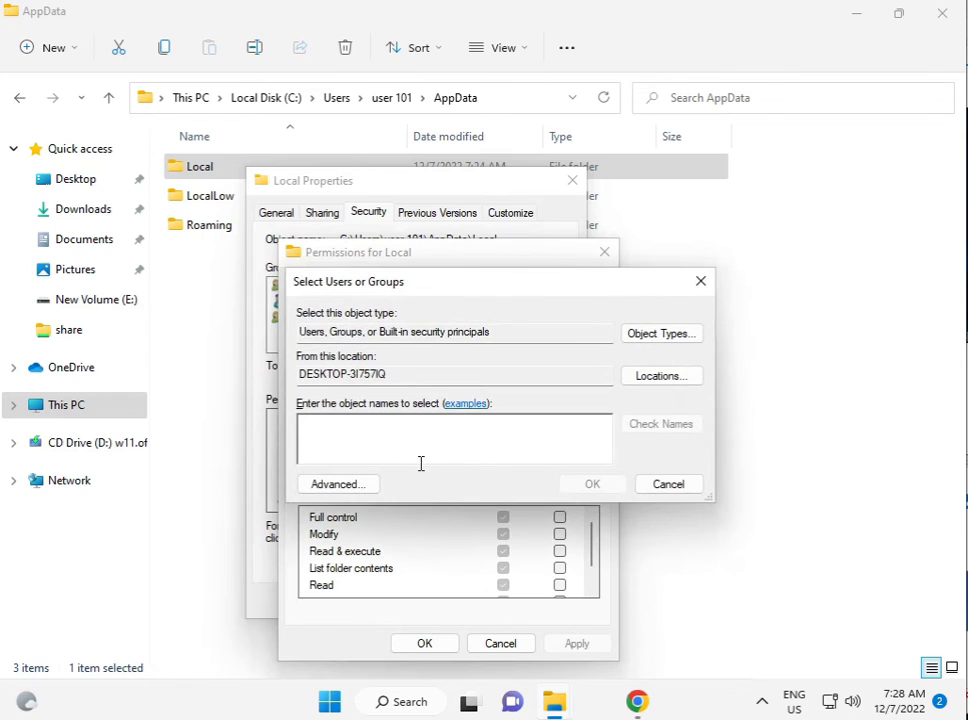
type("eve")
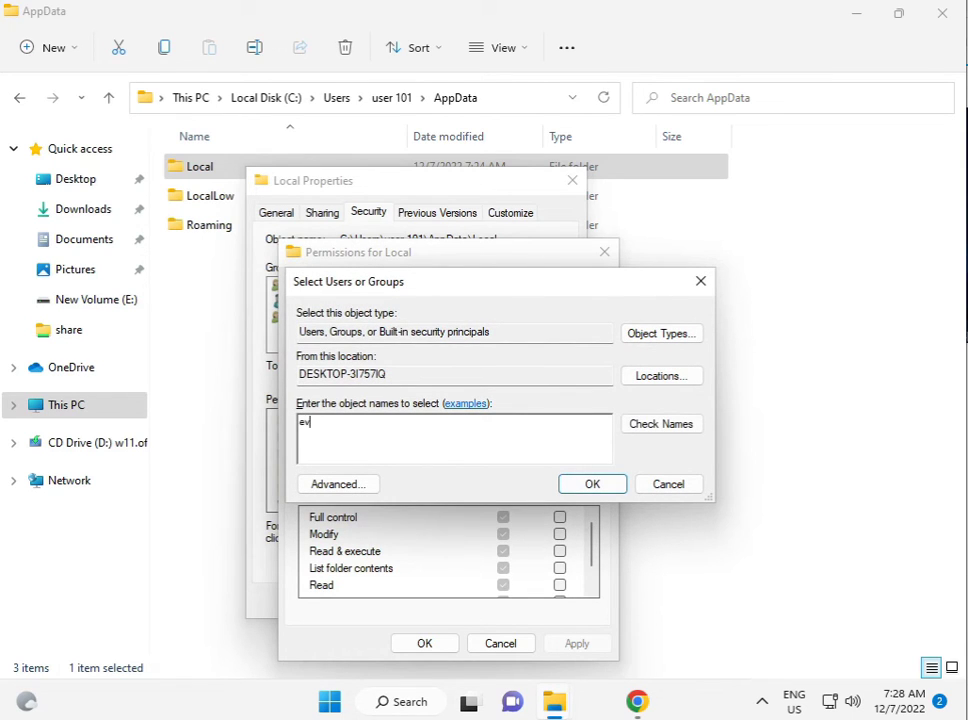
left_click(646, 424)
left_click(578, 485)
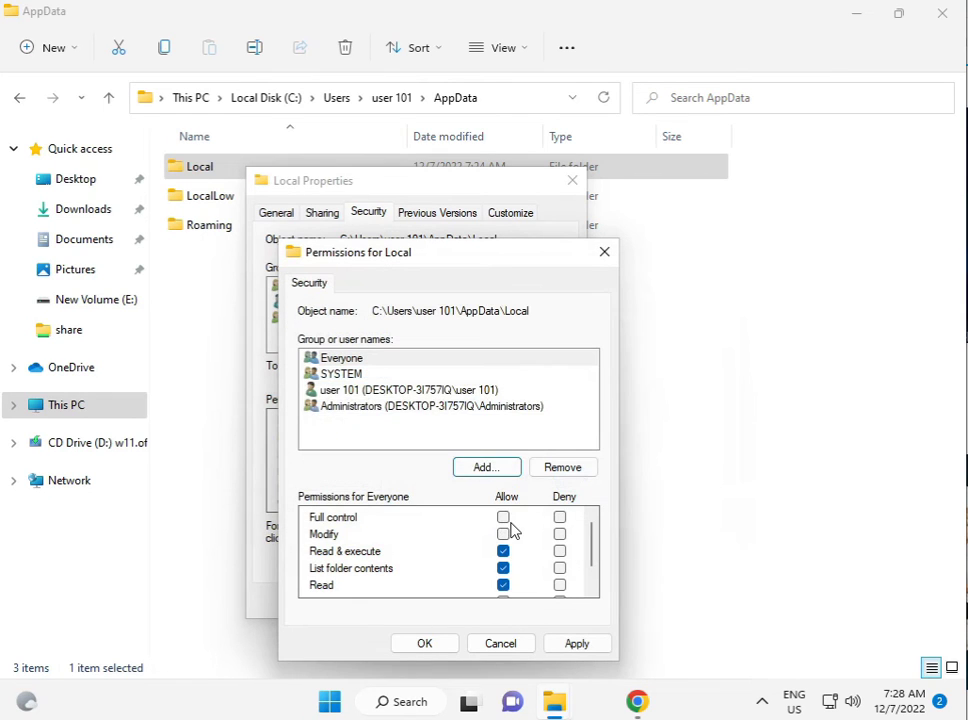
Allow Full control for Everyone on Local and apply, continuing past the access-denied errors
left_click(503, 517)
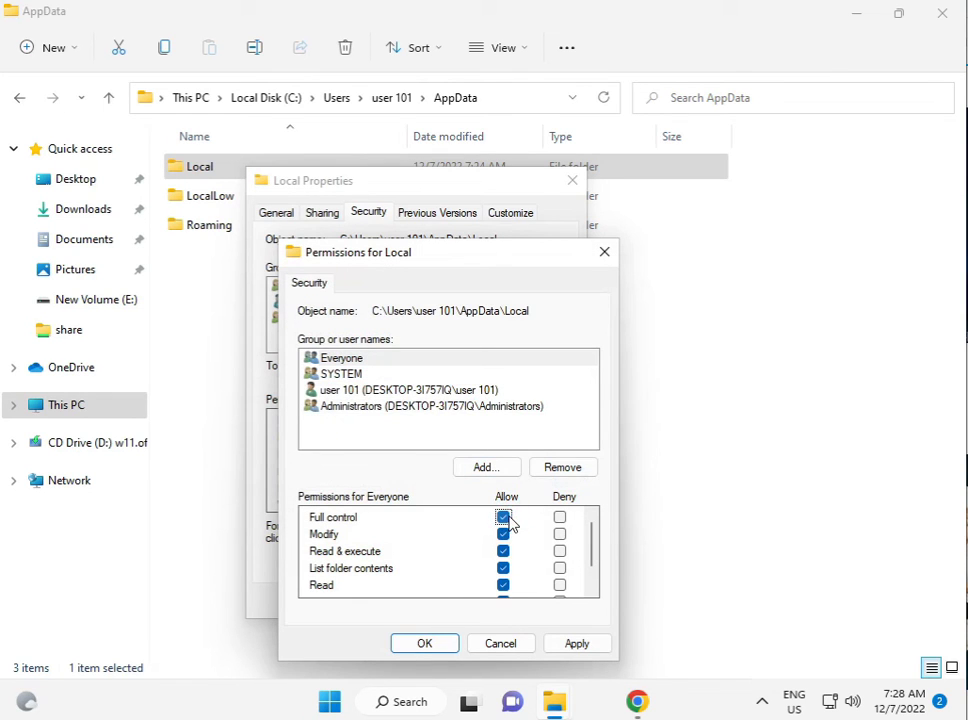
left_click(560, 645)
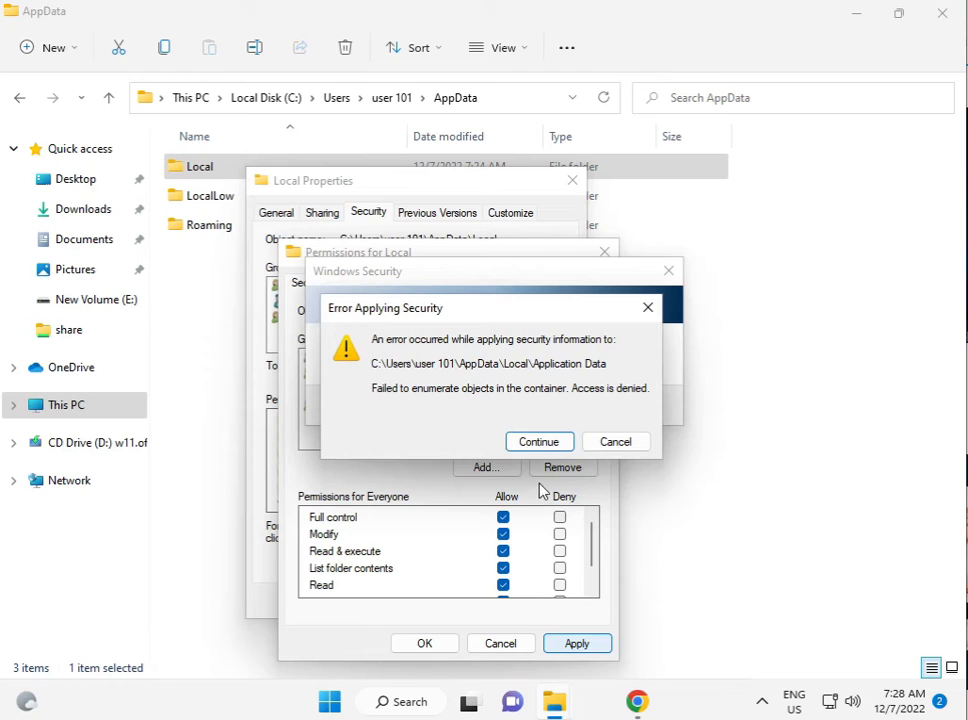
left_click(543, 442)
left_click(540, 441)
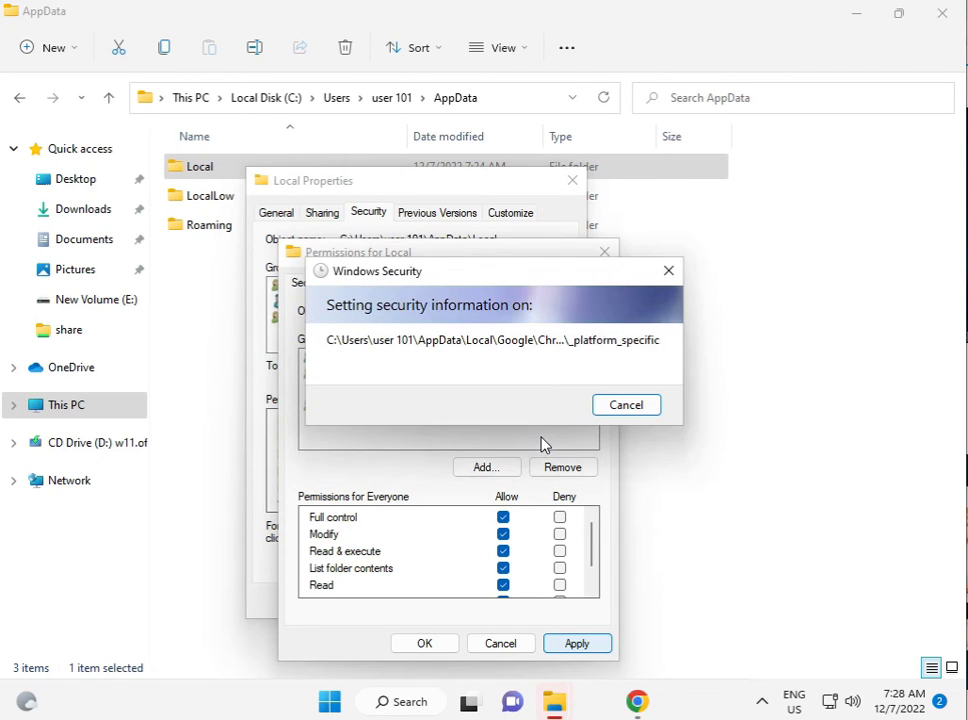
left_click(541, 442)
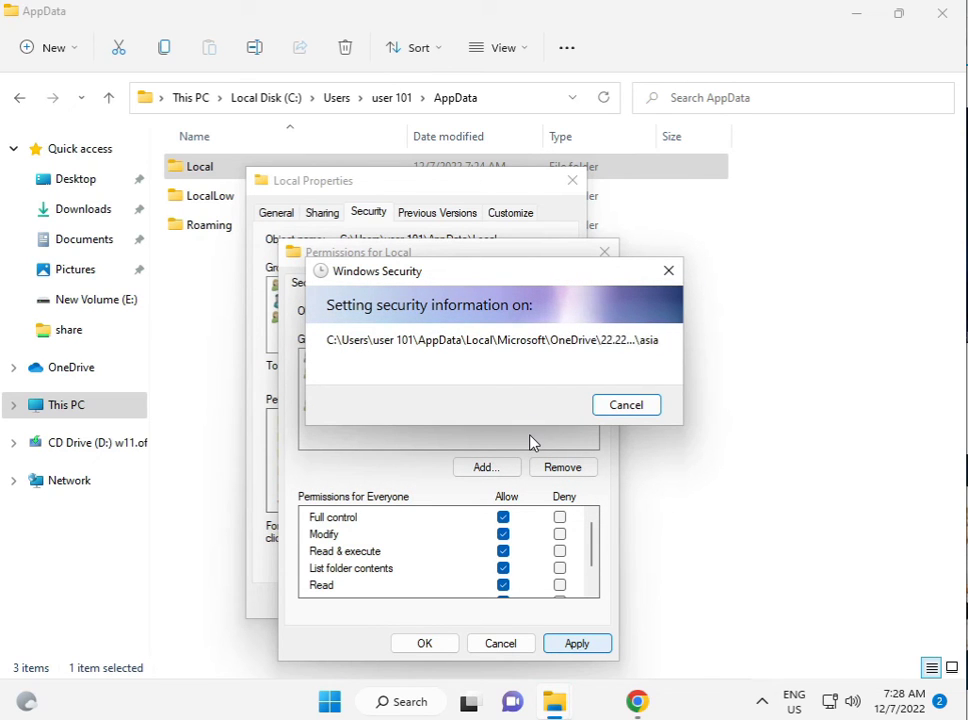
left_click(532, 442)
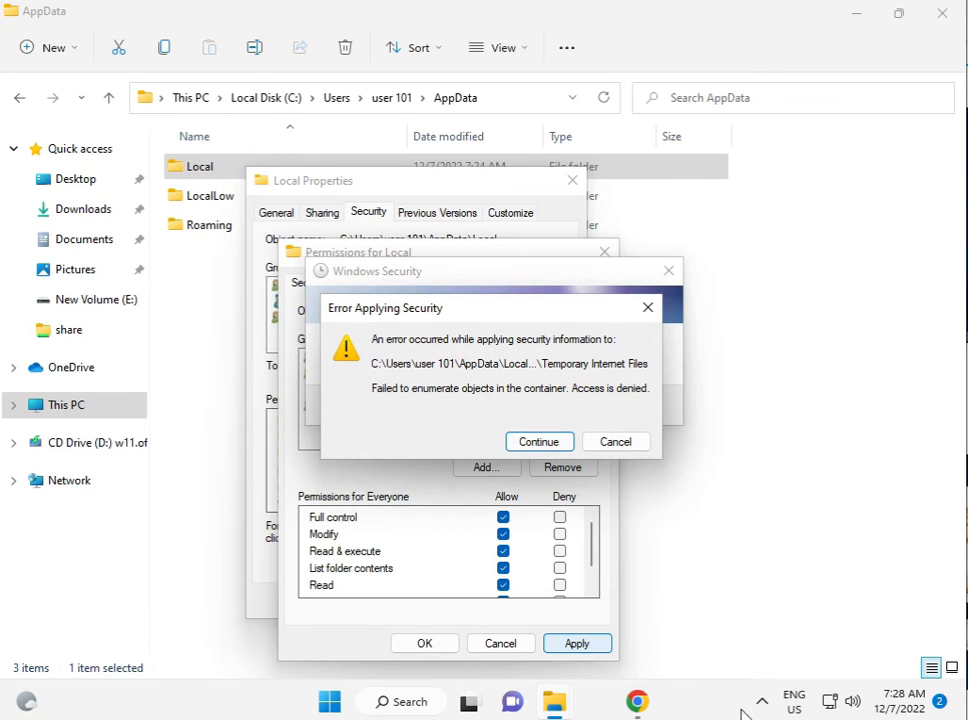
key("Escape")
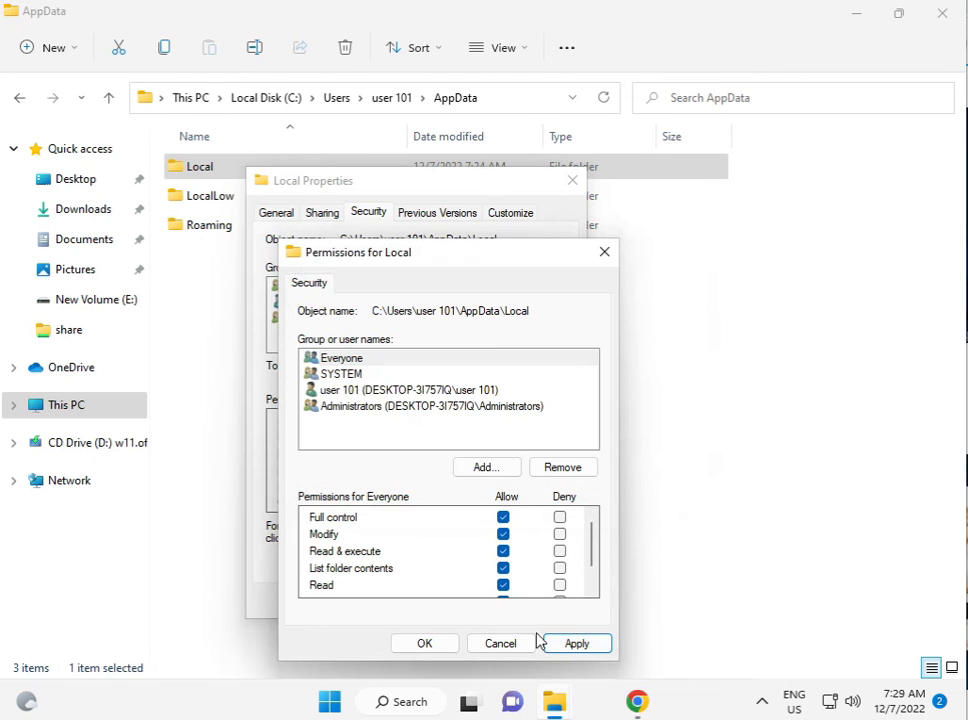
left_click(566, 642)
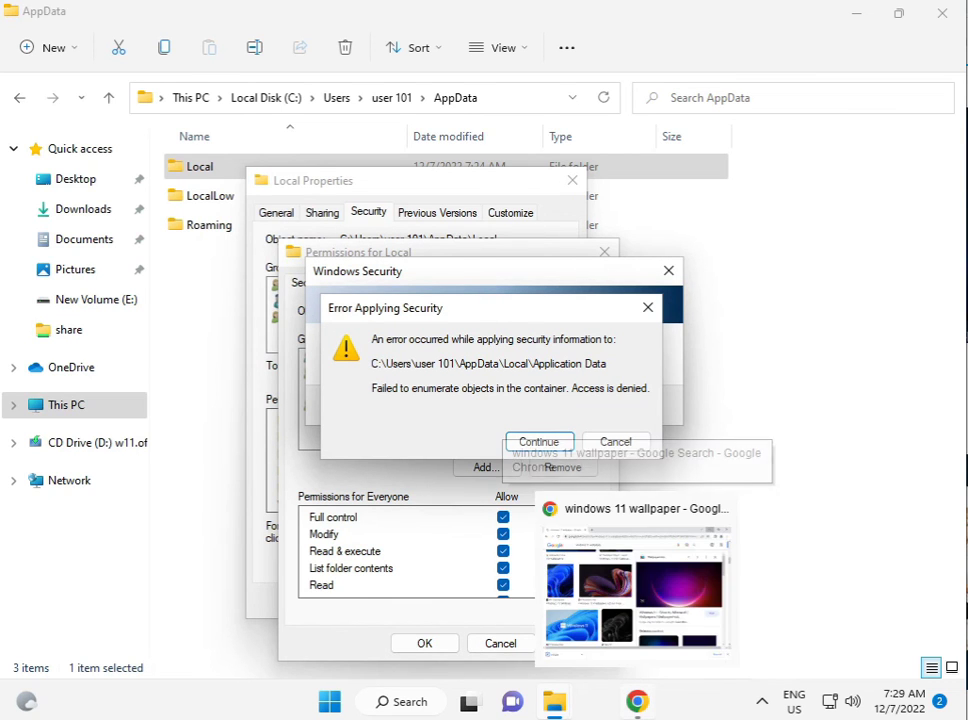
Clear all windows to the desktop, then open and dismiss the Windows Security tray icon's quick options
left_click(637, 580)
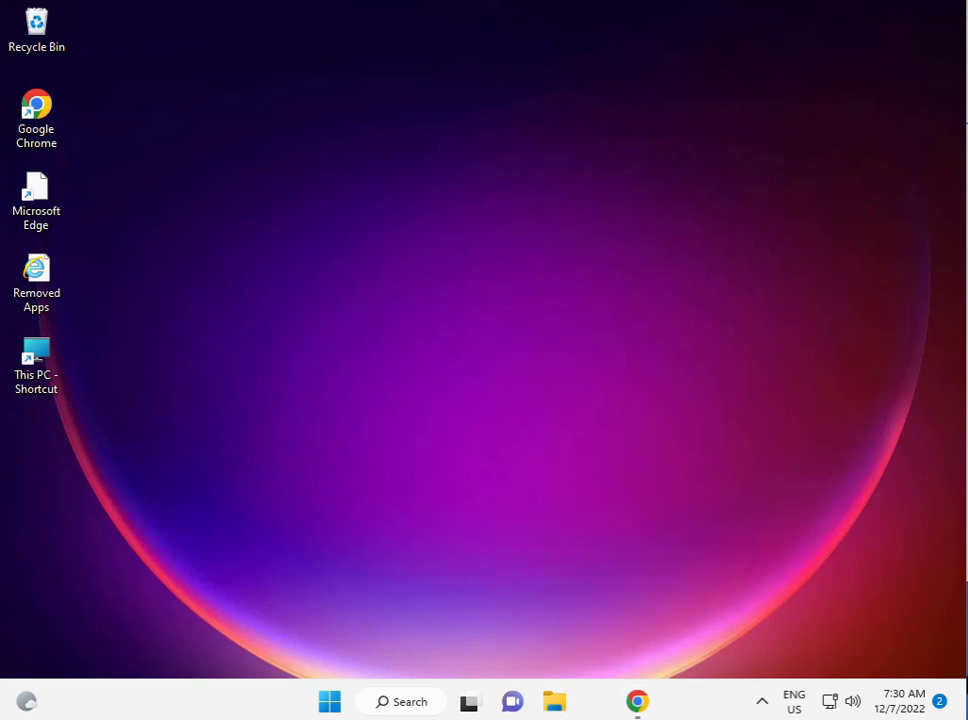
left_click(762, 706)
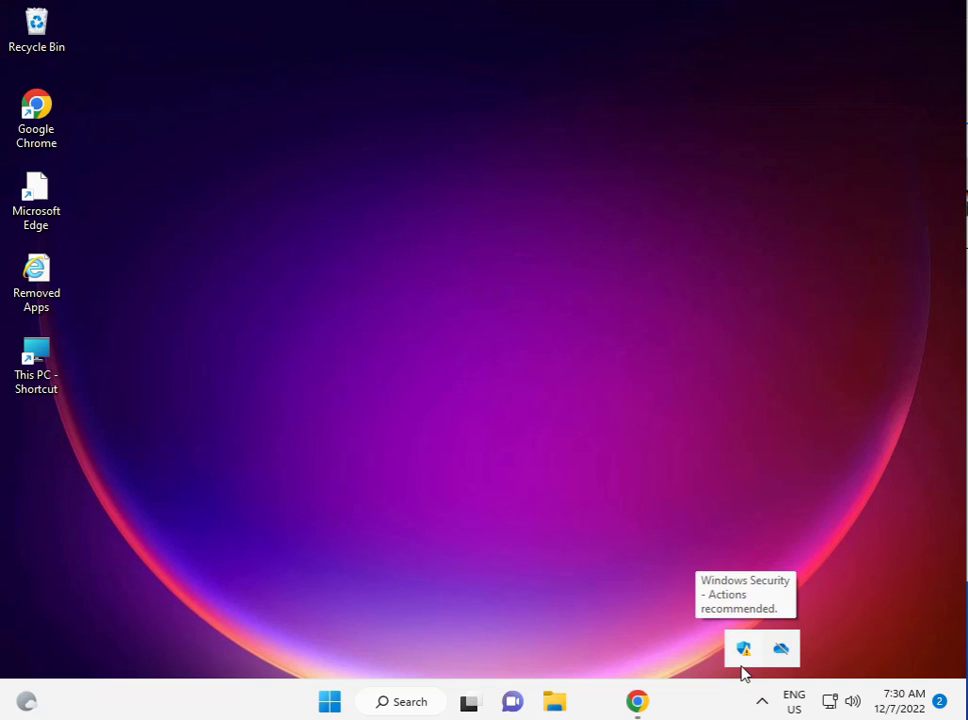
right_click(741, 664)
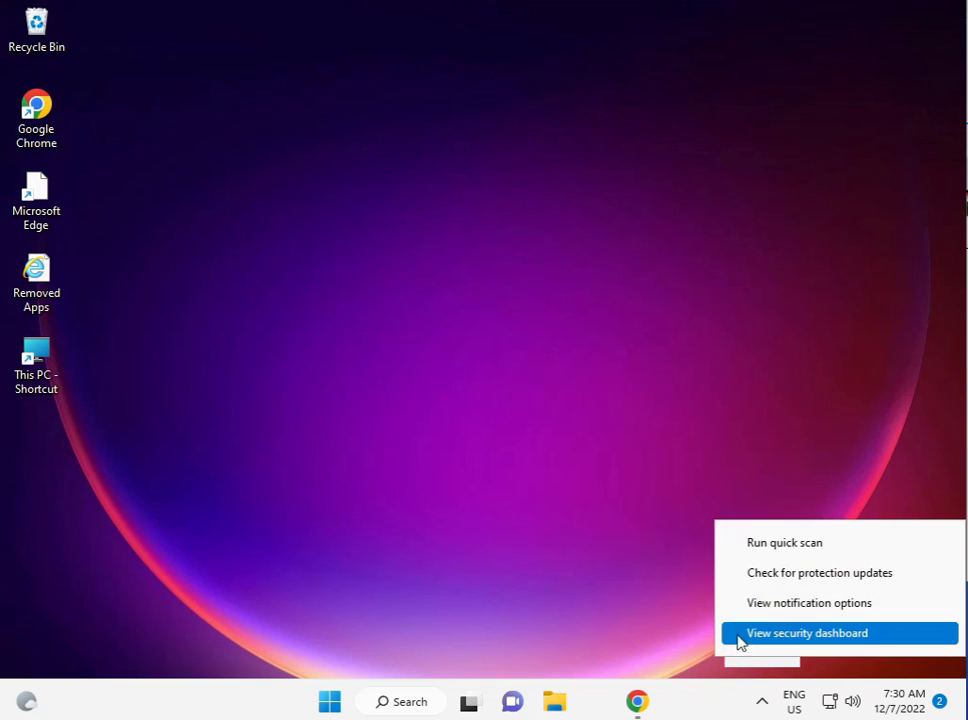
left_click(420, 406)
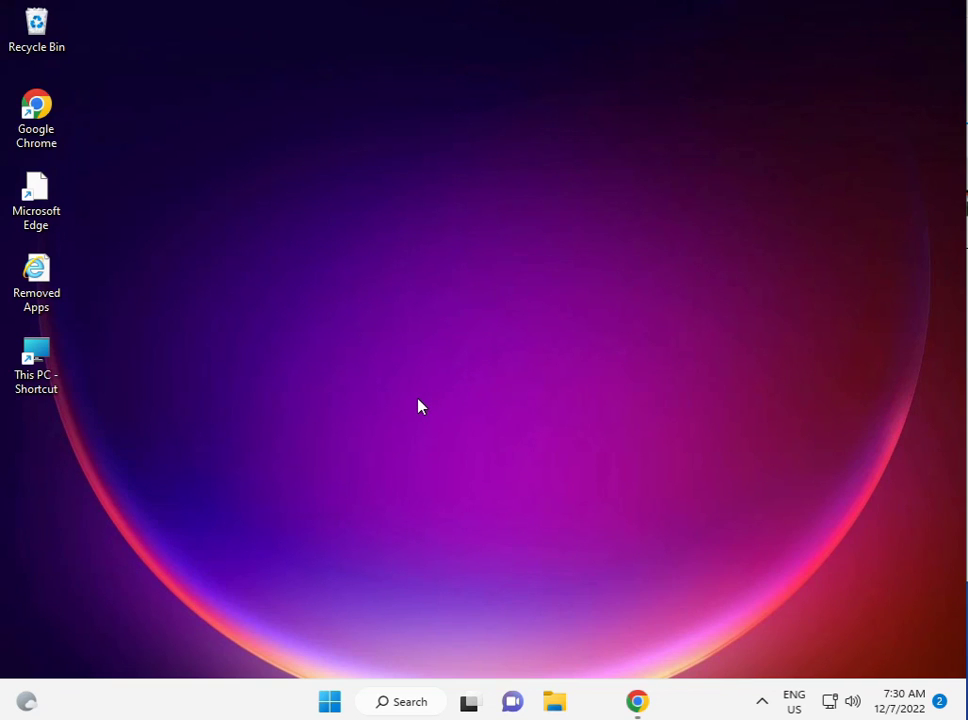